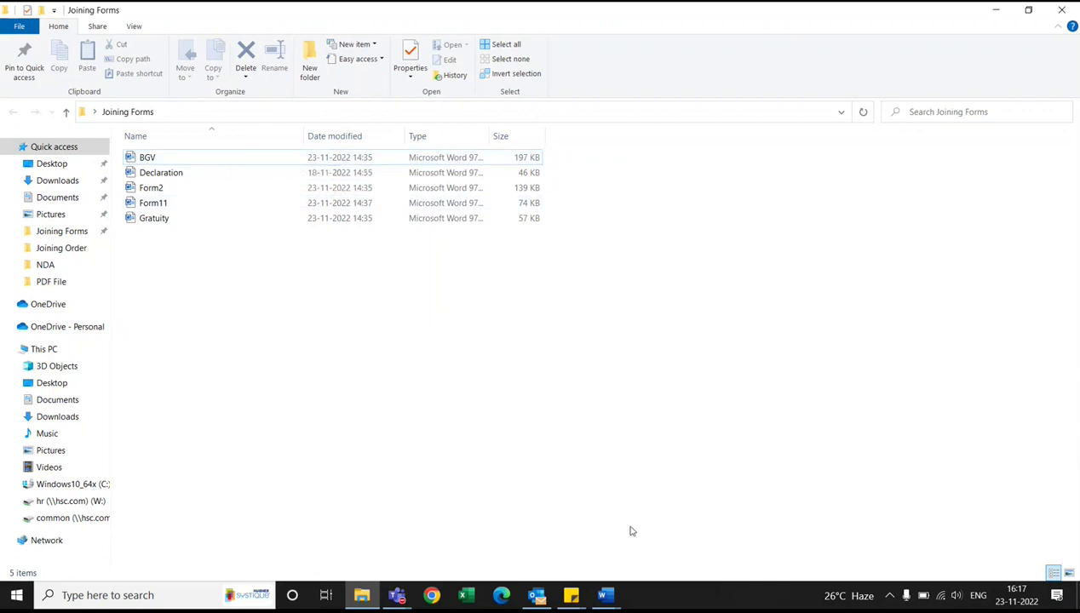
Step: Switch to the BGV document in Word and review the verification checks and required documents table on page 1
{"action": "mouse_move", "coordinate": [613, 599]}
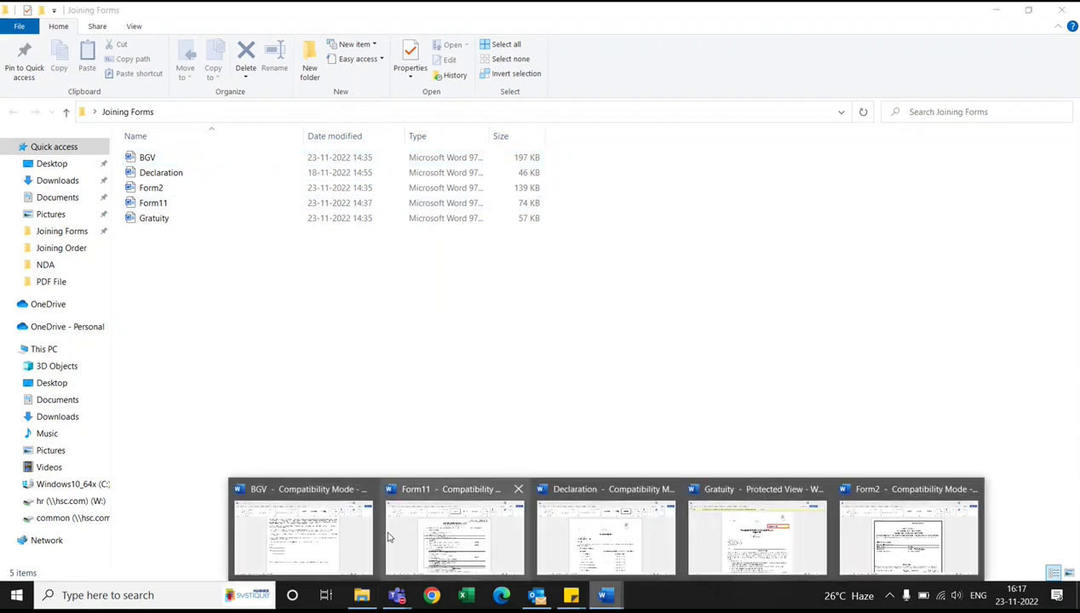
{"action": "left_click", "coordinate": [347, 518]}
{"action": "scroll", "coordinate": [459, 291], "scroll_direction": "down", "scroll_amount": 15}
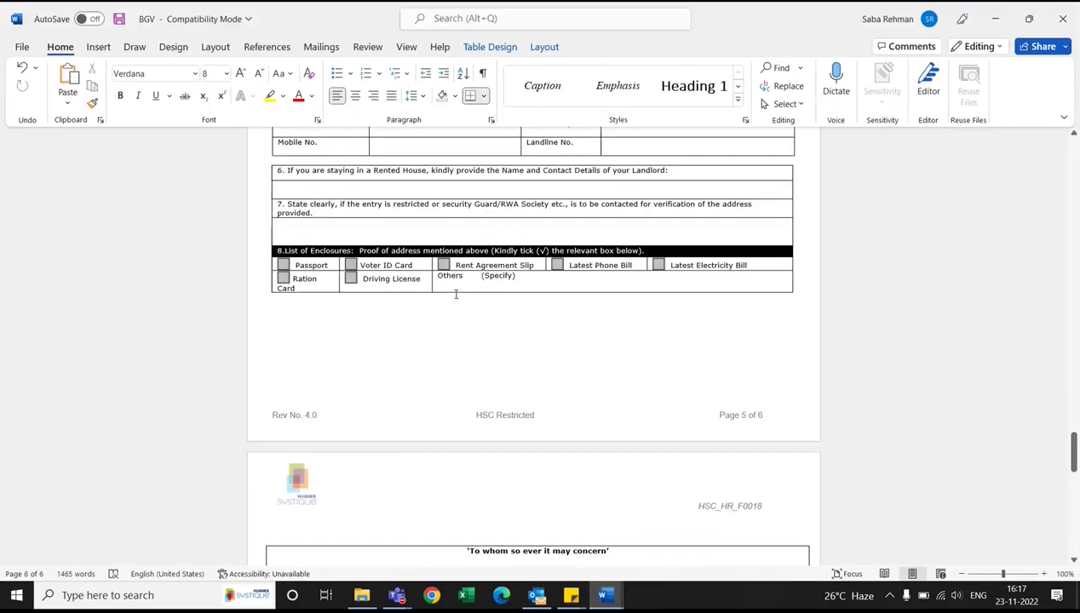
{"action": "scroll", "coordinate": [458, 293], "scroll_direction": "up", "scroll_amount": 20}
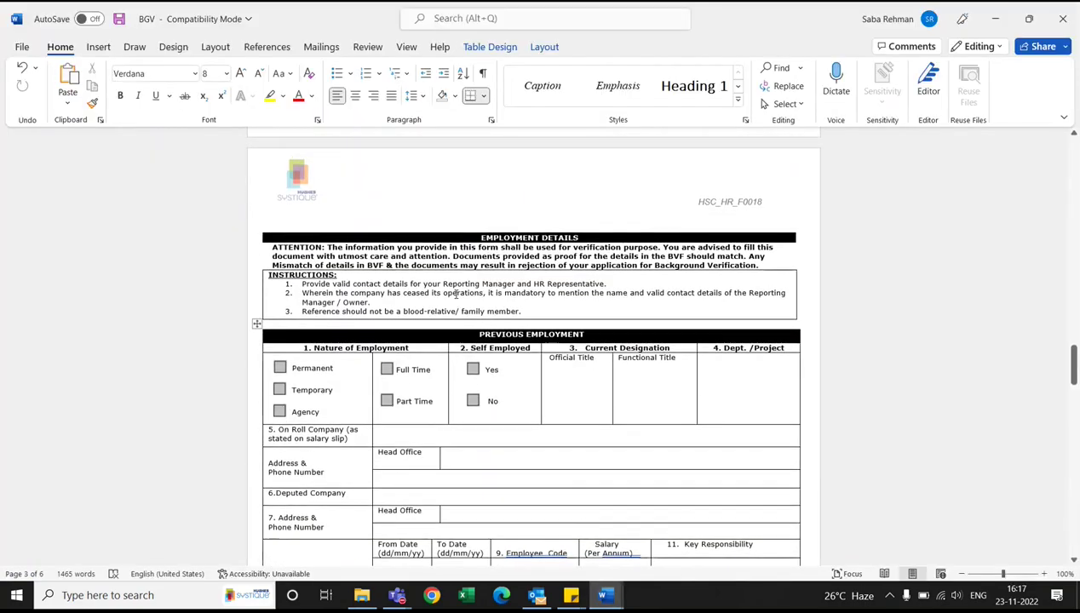
{"action": "scroll", "coordinate": [455, 294], "scroll_direction": "up", "scroll_amount": 10}
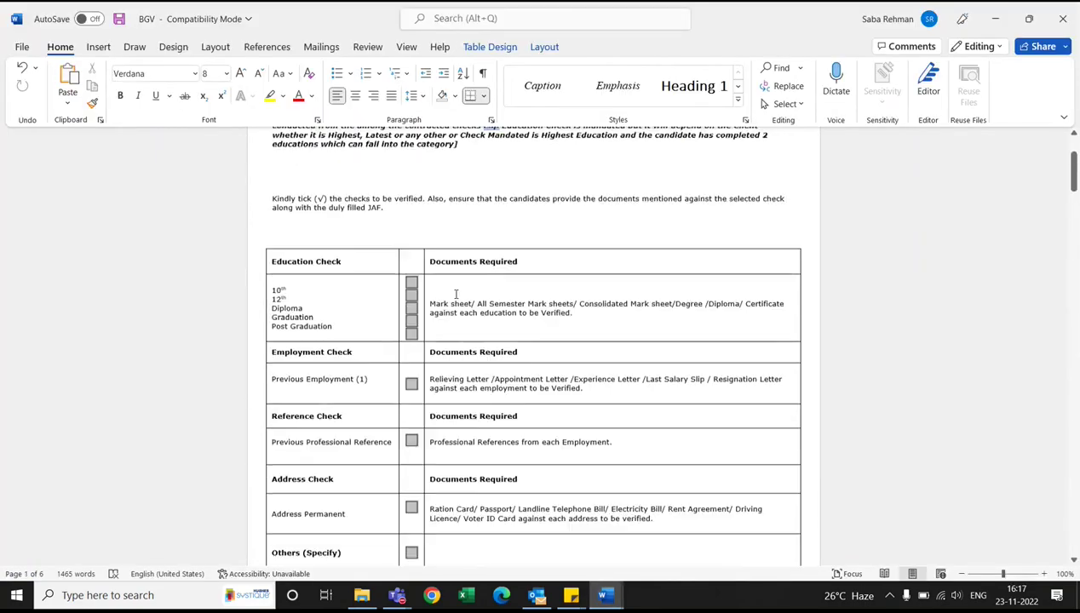
{"action": "scroll", "coordinate": [456, 294], "scroll_direction": "up", "scroll_amount": 1}
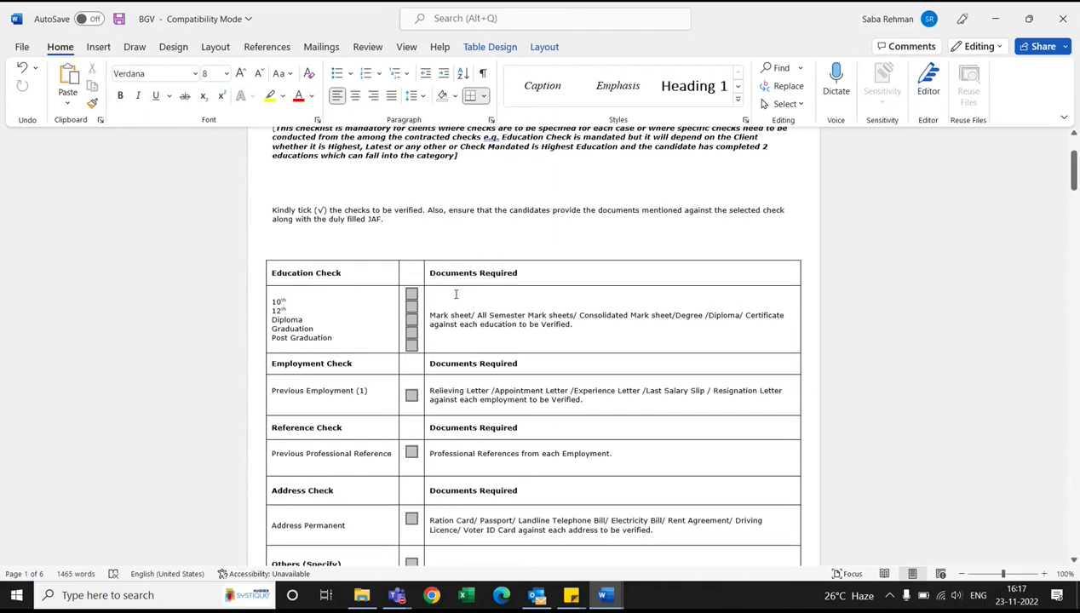
{"action": "scroll", "coordinate": [456, 294], "scroll_direction": "down", "scroll_amount": 1}
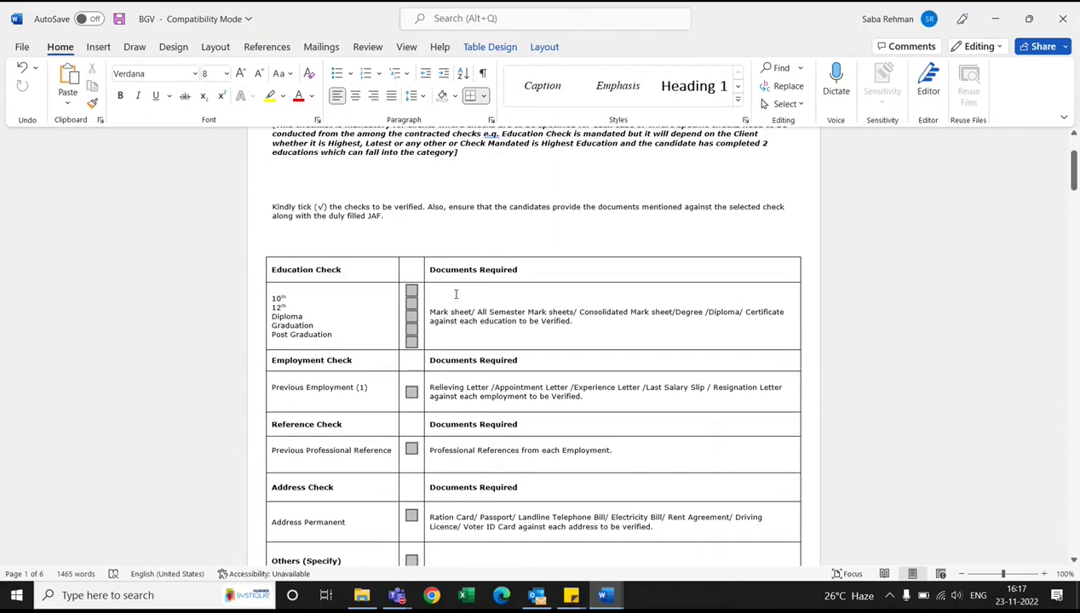
{"action": "scroll", "coordinate": [456, 294], "scroll_direction": "down", "scroll_amount": 3}
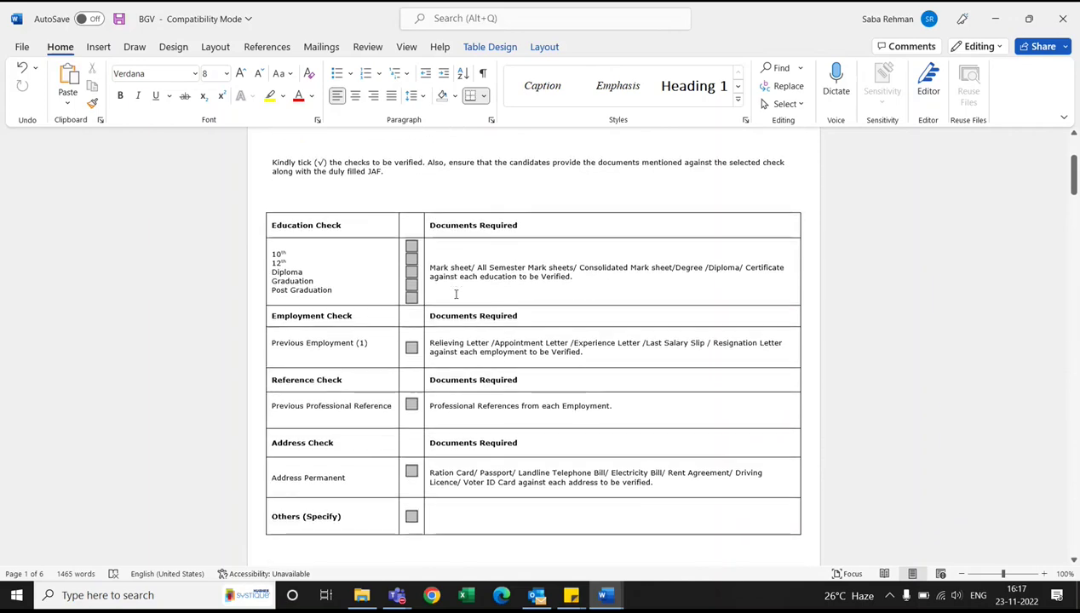
Step: Highlight the Single option under Marital Status in yellow in the Personal Details section of the background verification form
{"action": "scroll", "coordinate": [456, 294], "scroll_direction": "down", "scroll_amount": 20}
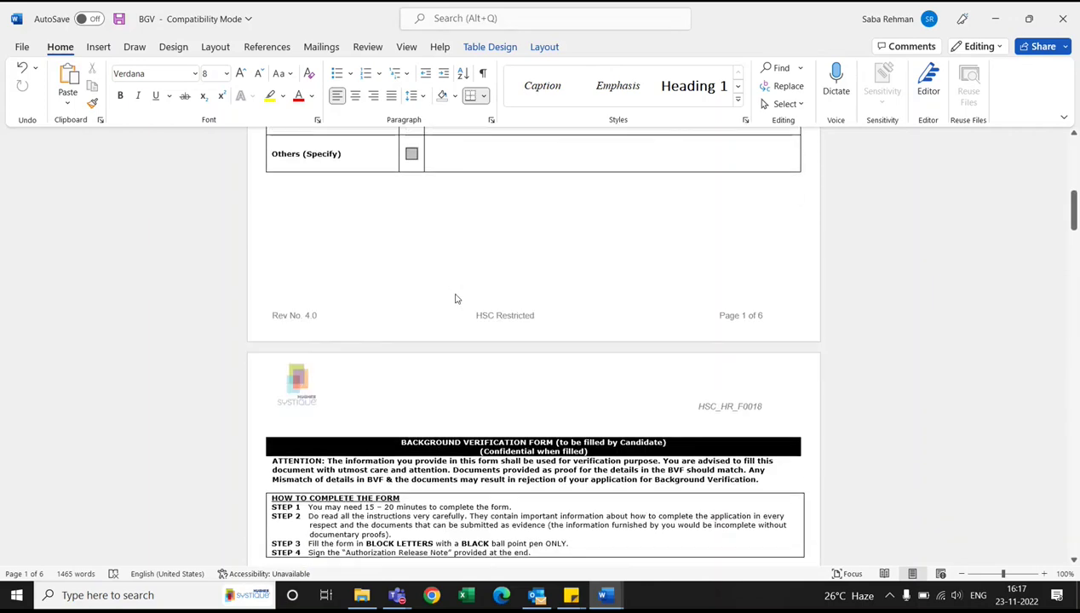
{"action": "scroll", "coordinate": [456, 294], "scroll_direction": "down", "scroll_amount": 4}
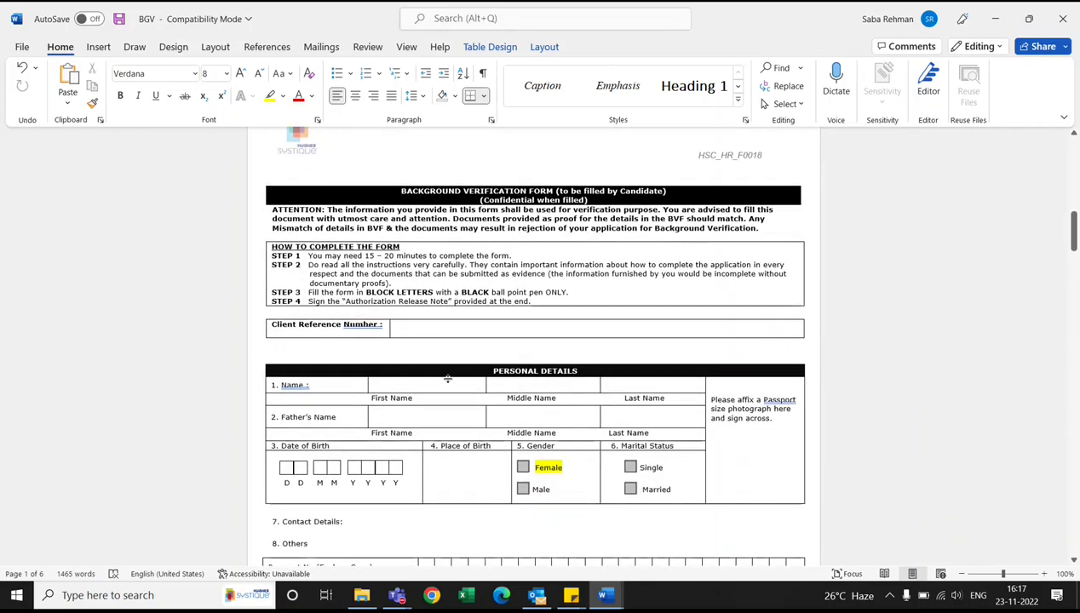
{"action": "scroll", "coordinate": [445, 330], "scroll_direction": "down", "scroll_amount": 6}
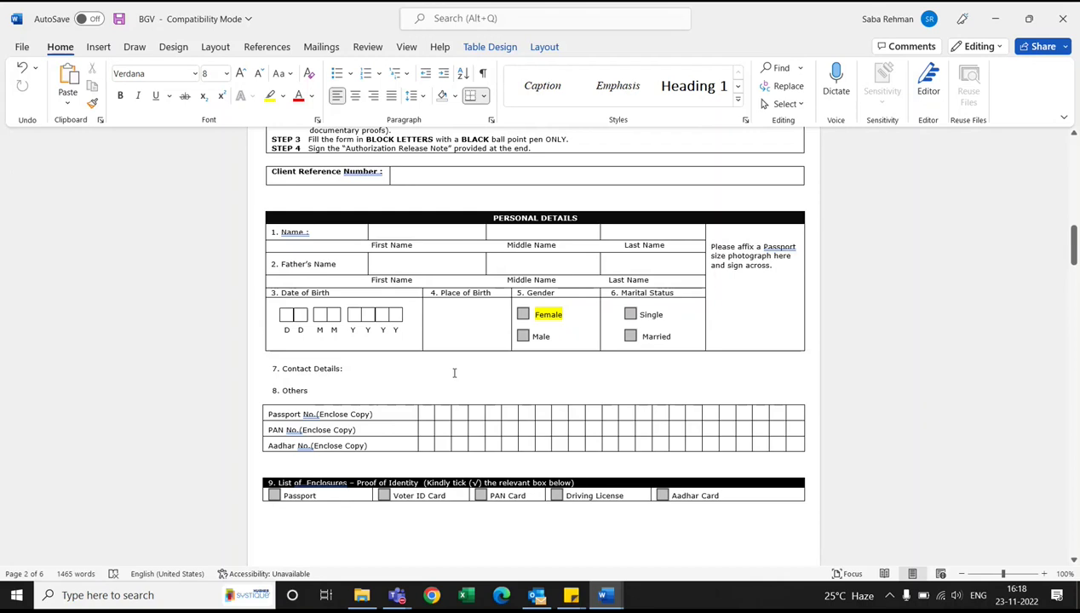
{"action": "scroll", "coordinate": [454, 373], "scroll_direction": "down", "scroll_amount": 1}
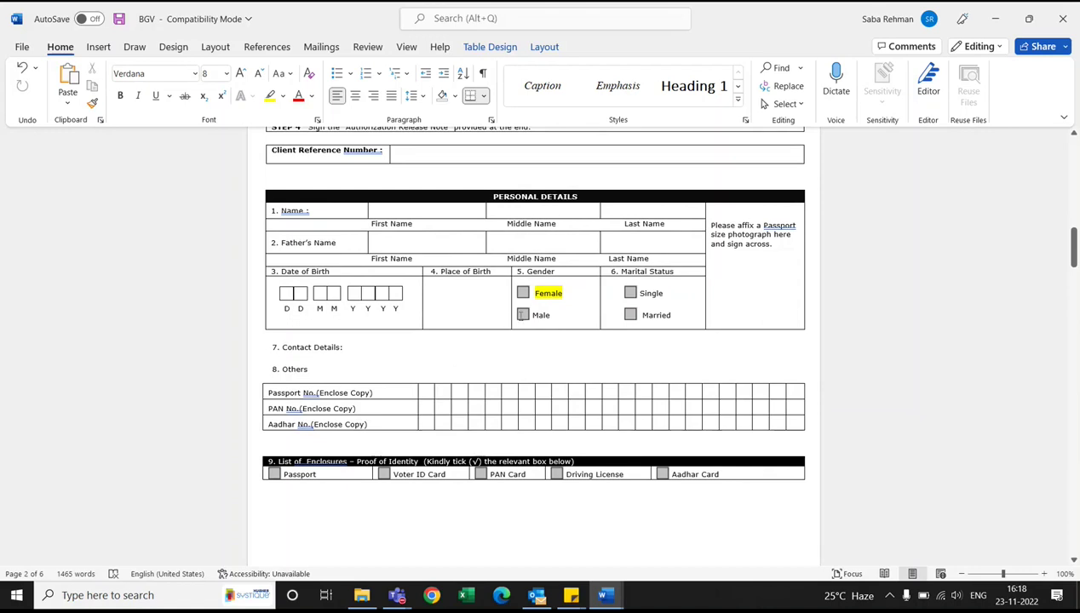
{"action": "double_click", "coordinate": [537, 314]}
{"action": "double_click", "coordinate": [650, 293]}
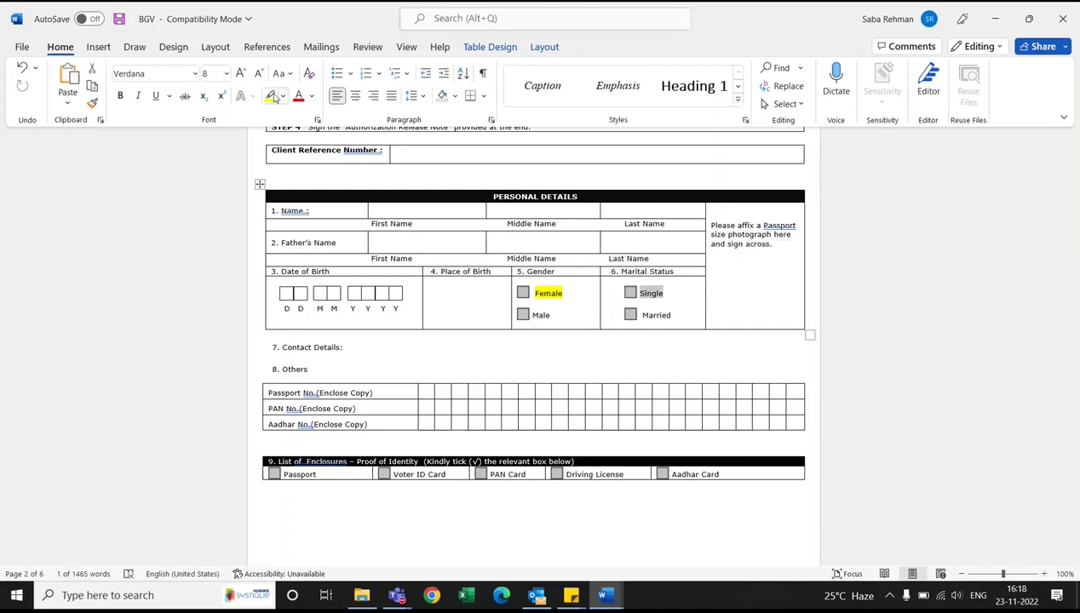
{"action": "left_click", "coordinate": [269, 95]}
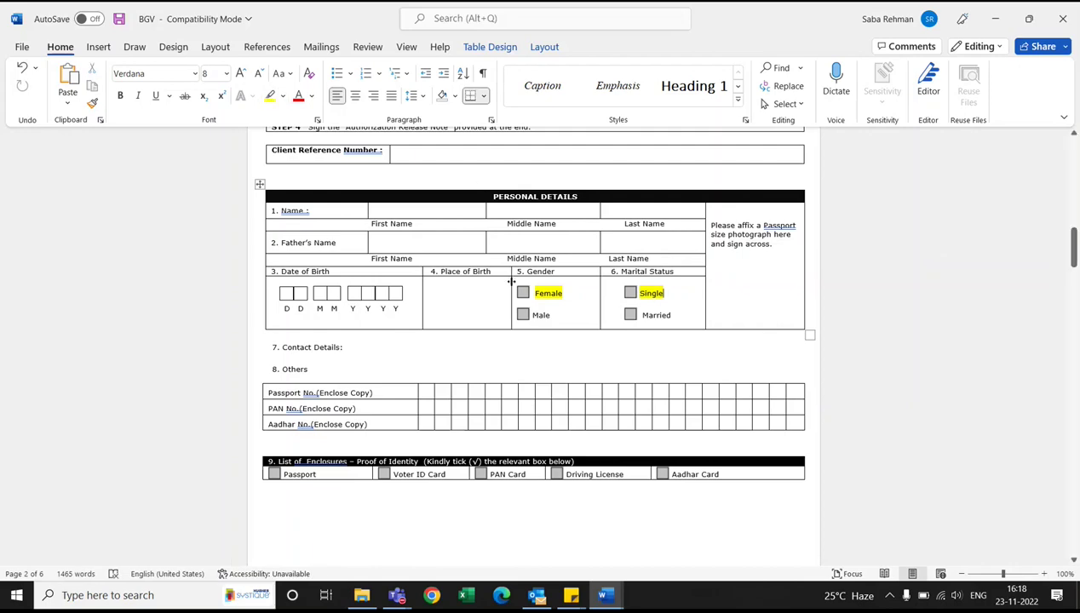
Step: Examine the Education Details page, from the course, college and university fields to the list of enclosures
{"action": "scroll", "coordinate": [515, 440], "scroll_direction": "down", "scroll_amount": 1}
{"action": "scroll", "coordinate": [518, 442], "scroll_direction": "down", "scroll_amount": 10}
{"action": "scroll", "coordinate": [519, 444], "scroll_direction": "down", "scroll_amount": 2}
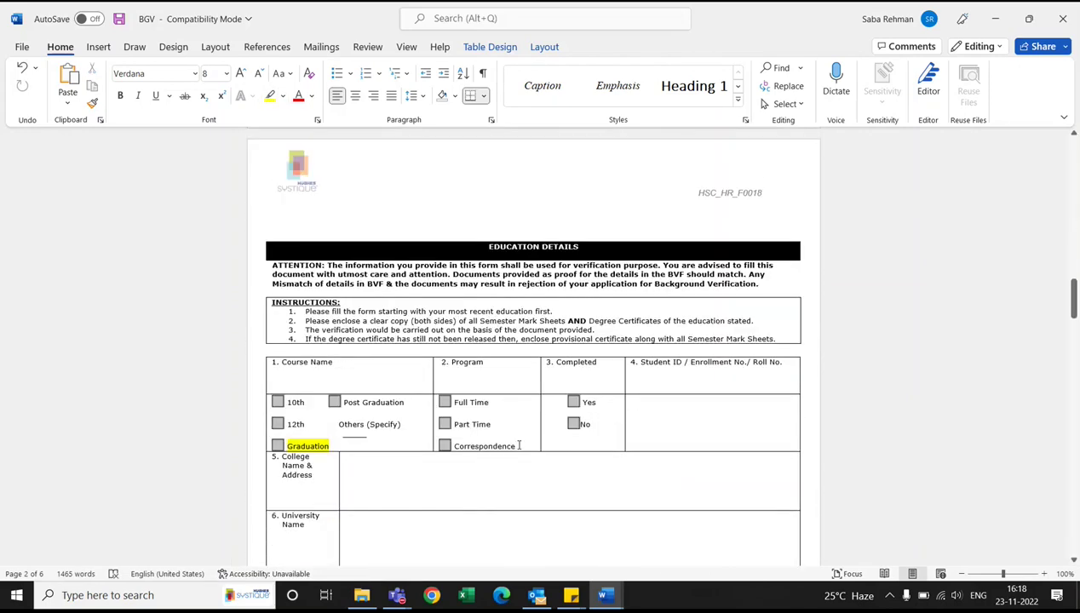
{"action": "scroll", "coordinate": [518, 445], "scroll_direction": "down", "scroll_amount": 3}
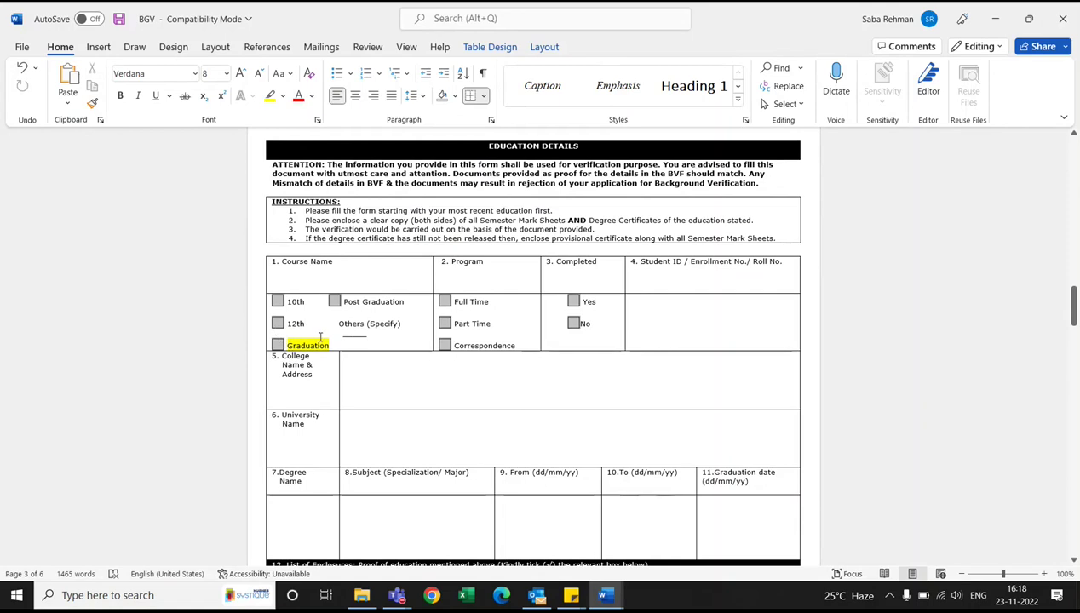
{"action": "scroll", "coordinate": [509, 258], "scroll_direction": "down", "scroll_amount": 1}
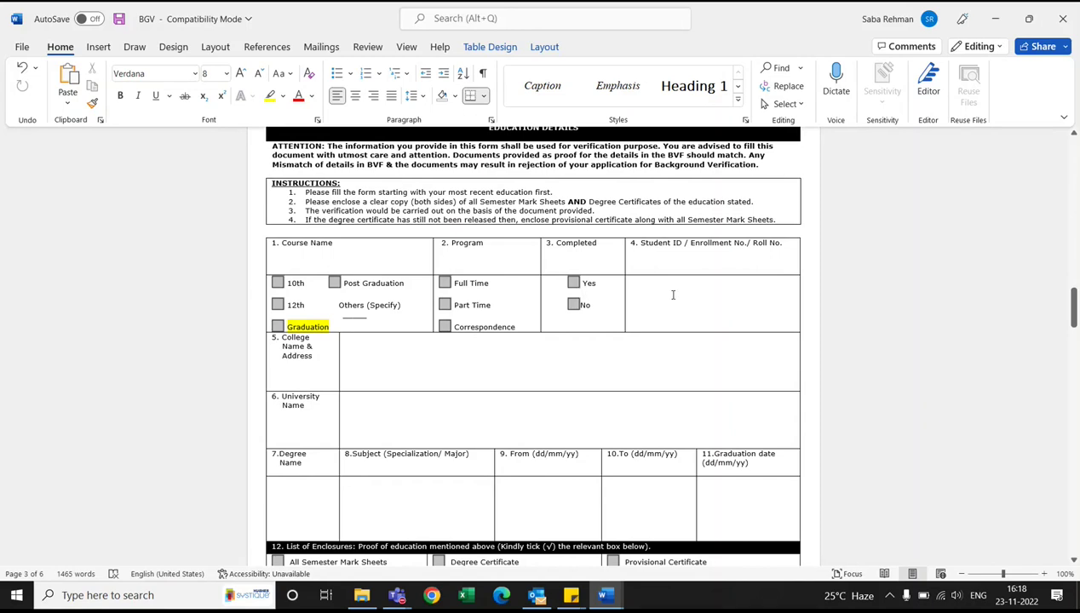
{"action": "scroll", "coordinate": [405, 369], "scroll_direction": "down", "scroll_amount": 1}
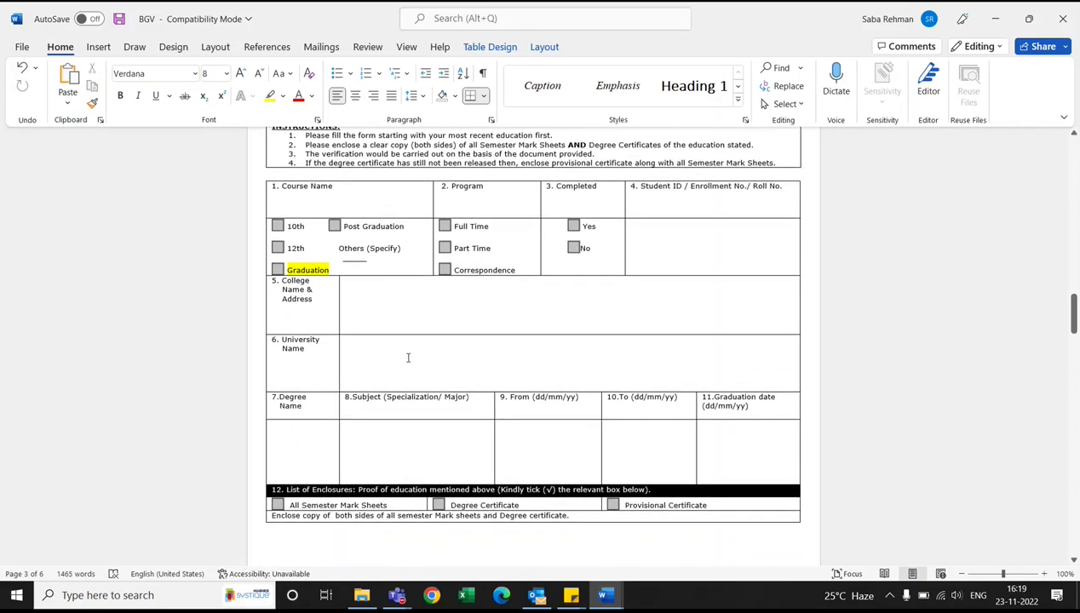
{"action": "scroll", "coordinate": [408, 358], "scroll_direction": "down", "scroll_amount": 1}
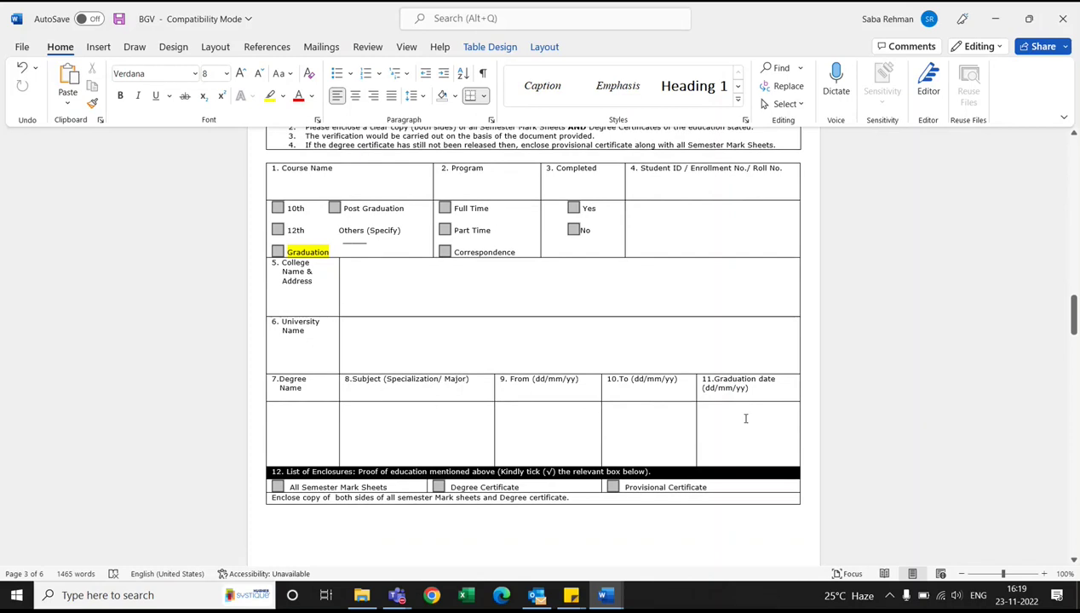
{"action": "scroll", "coordinate": [745, 418], "scroll_direction": "down", "scroll_amount": 1}
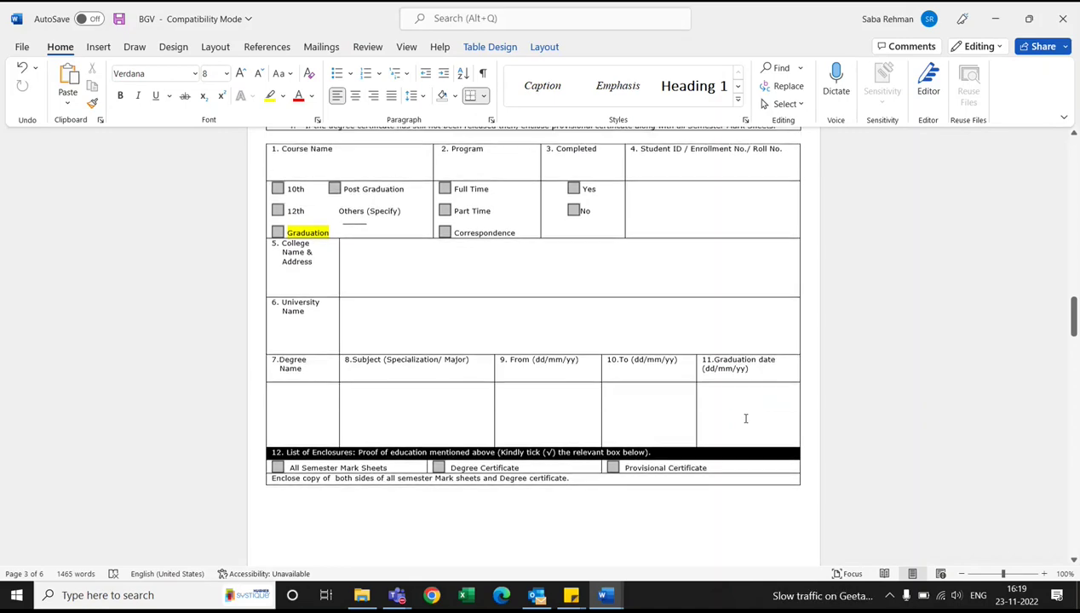
Step: Examine the Employment Details page, covering the previous employment, Reporting Manager and HR Representative fields
{"action": "scroll", "coordinate": [746, 418], "scroll_direction": "down", "scroll_amount": 10}
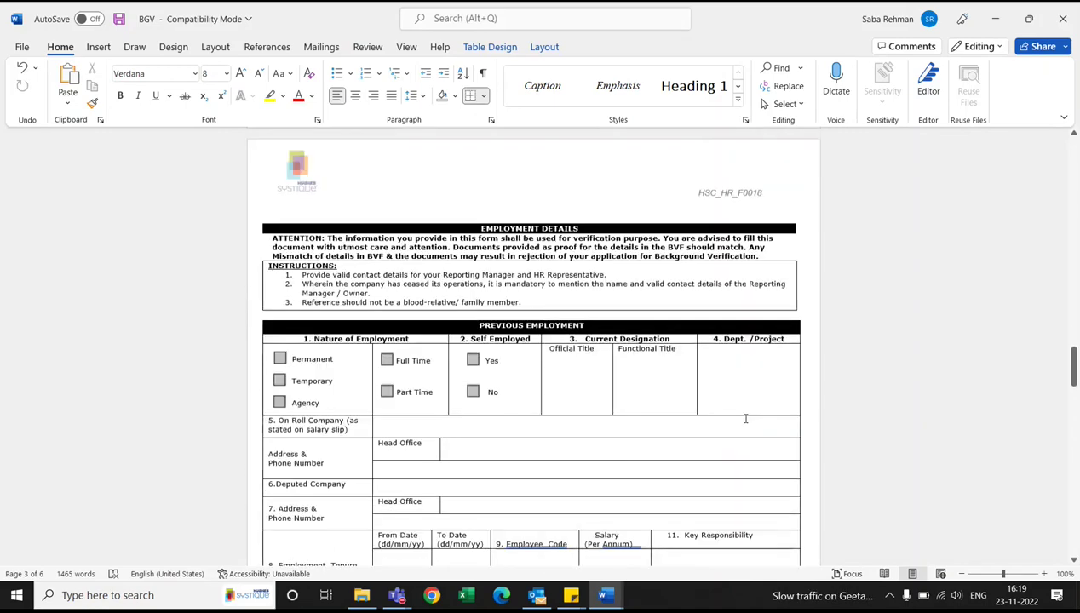
{"action": "scroll", "coordinate": [746, 419], "scroll_direction": "down", "scroll_amount": 1}
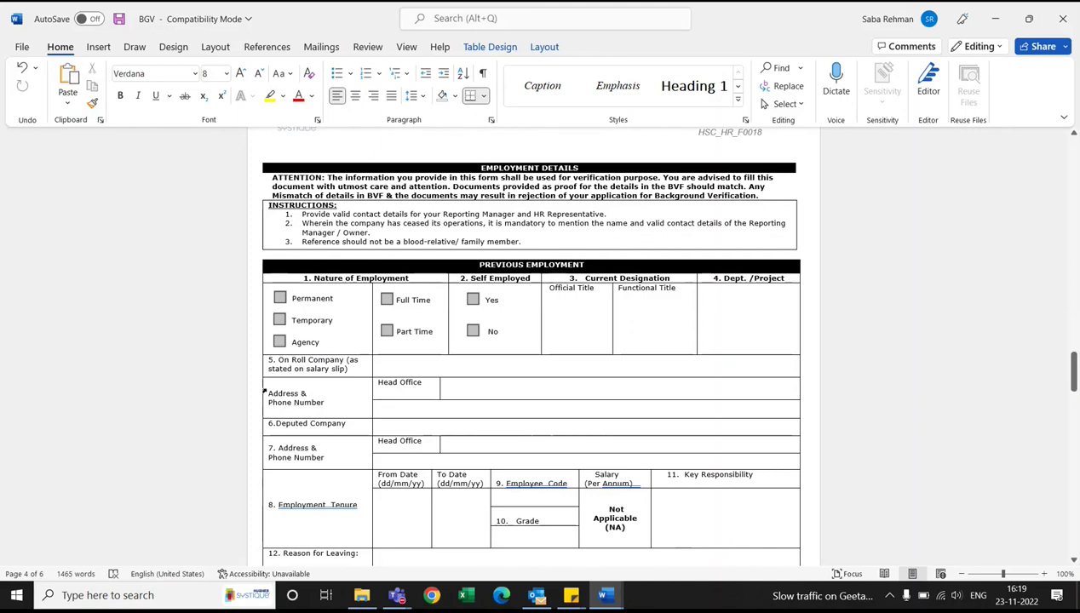
{"action": "left_click", "coordinate": [383, 366]}
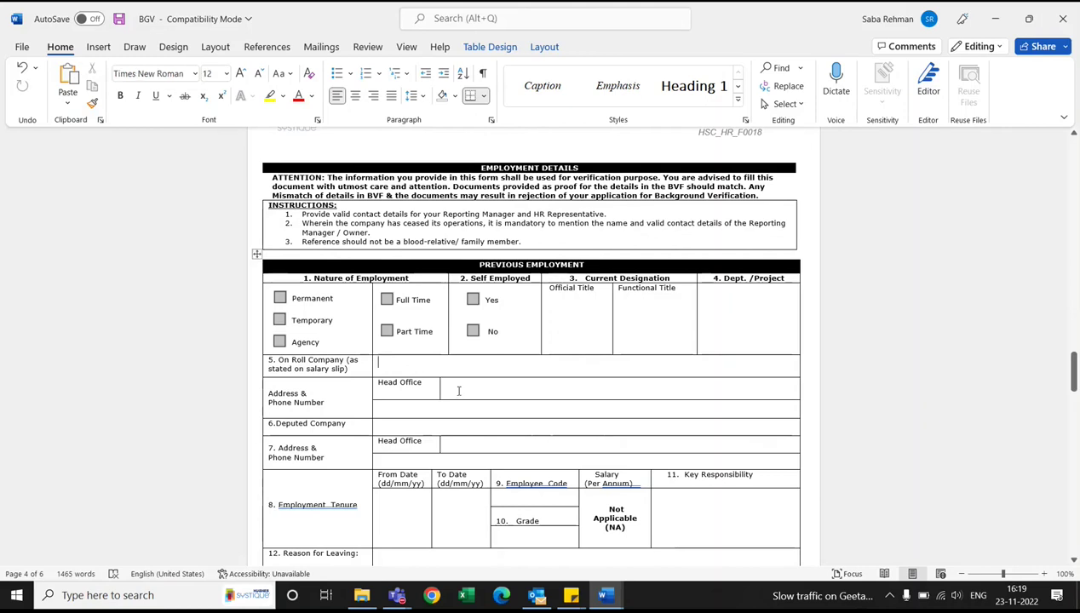
{"action": "scroll", "coordinate": [458, 391], "scroll_direction": "down", "scroll_amount": 1}
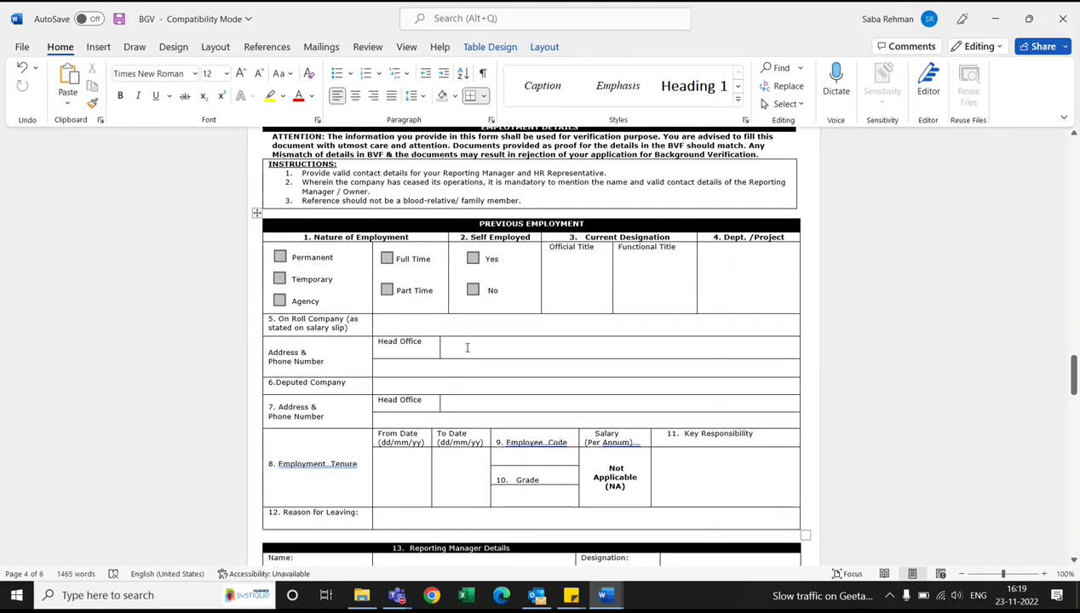
{"action": "scroll", "coordinate": [462, 367], "scroll_direction": "down", "scroll_amount": 1}
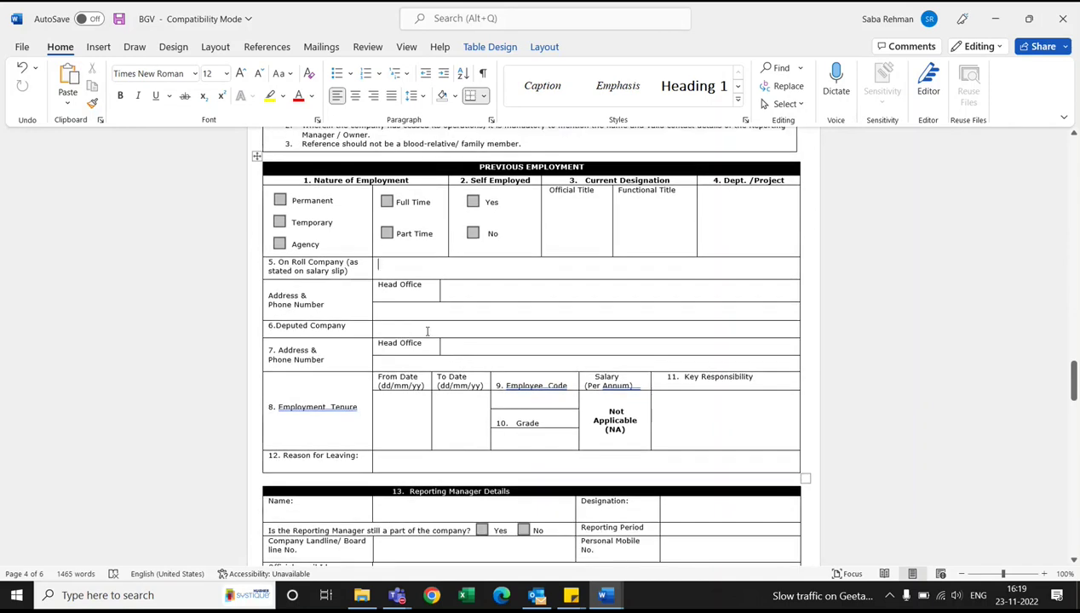
{"action": "scroll", "coordinate": [427, 332], "scroll_direction": "down", "scroll_amount": 1}
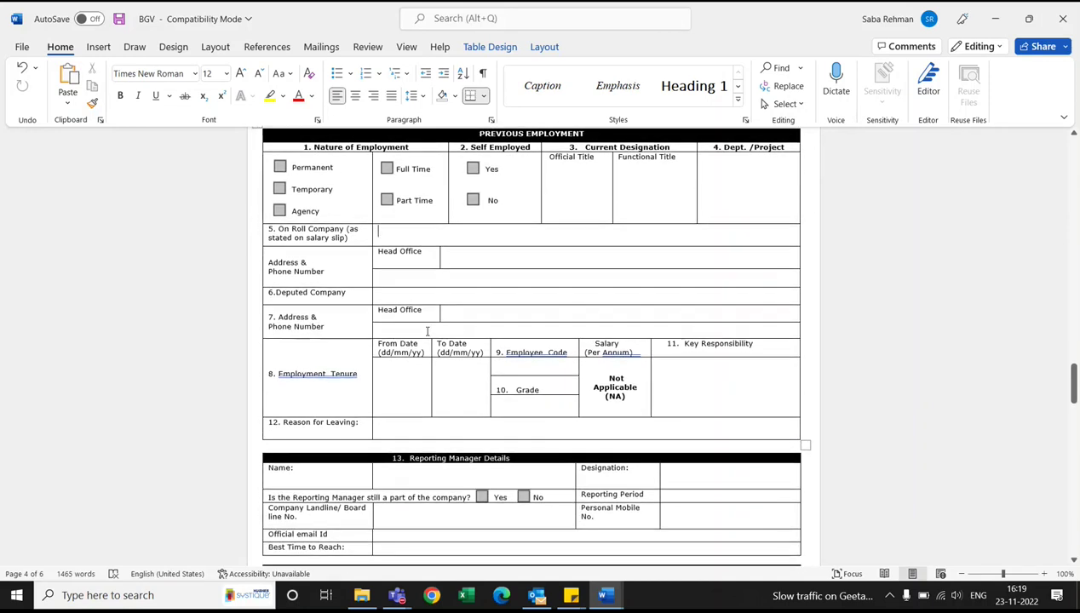
{"action": "scroll", "coordinate": [428, 331], "scroll_direction": "down", "scroll_amount": 2}
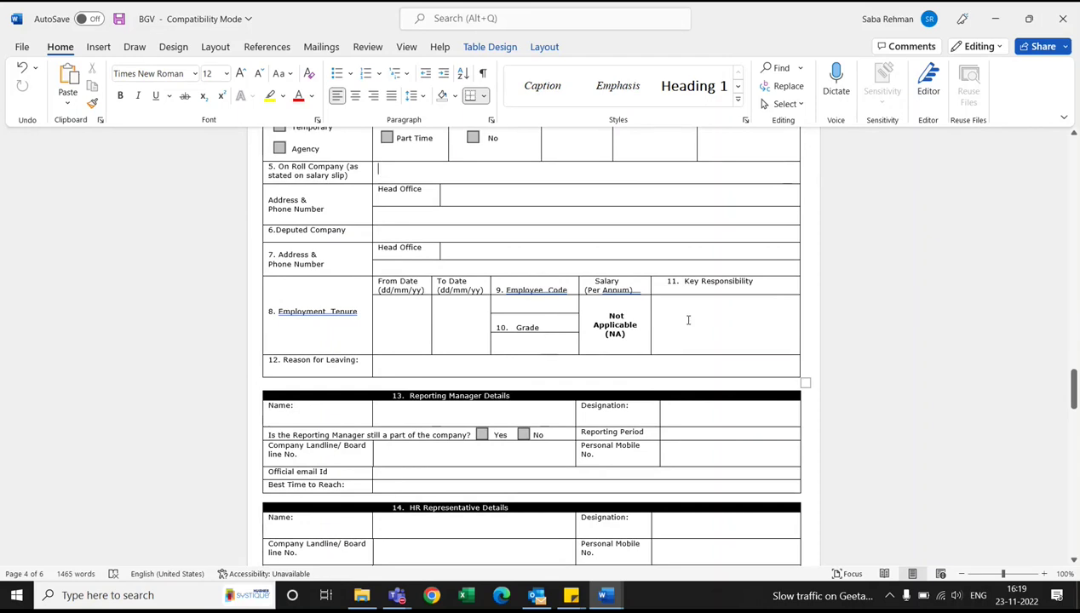
{"action": "scroll", "coordinate": [493, 368], "scroll_direction": "down", "scroll_amount": 3}
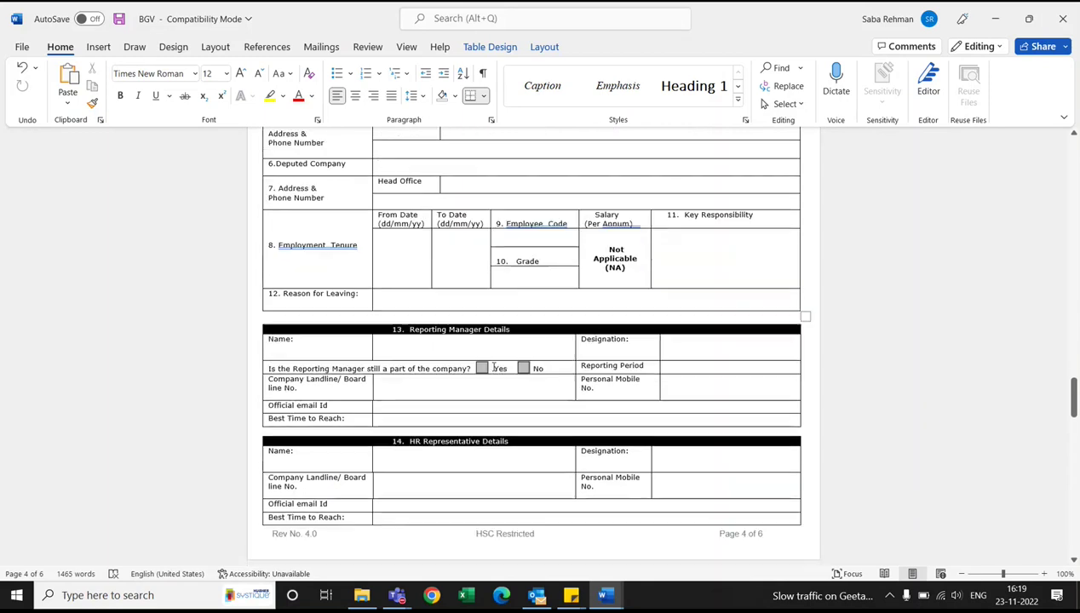
{"action": "scroll", "coordinate": [494, 367], "scroll_direction": "down", "scroll_amount": 1}
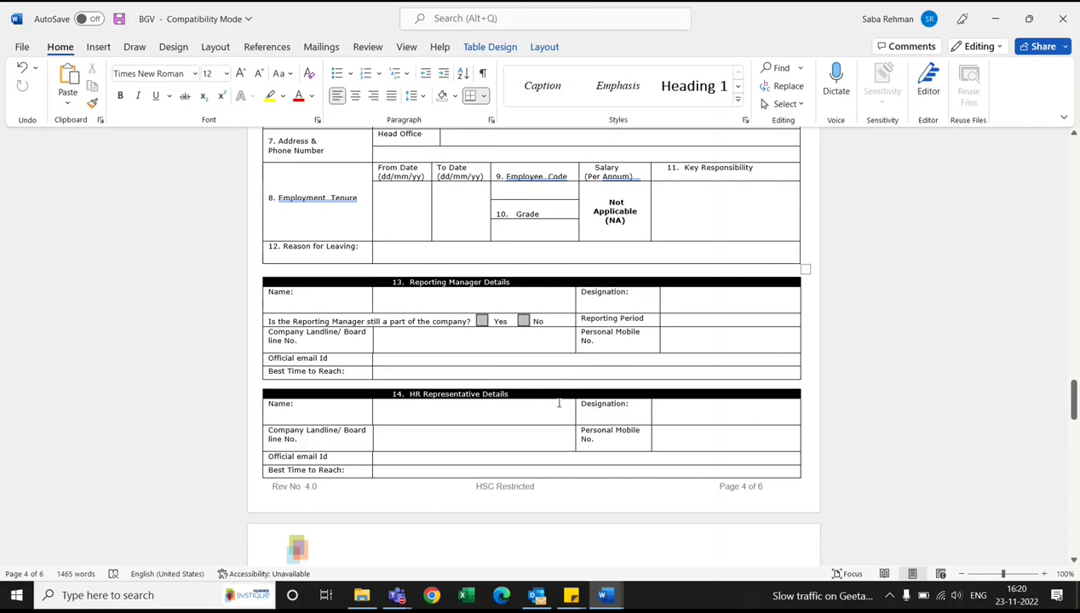
{"action": "scroll", "coordinate": [540, 409], "scroll_direction": "down", "scroll_amount": 2}
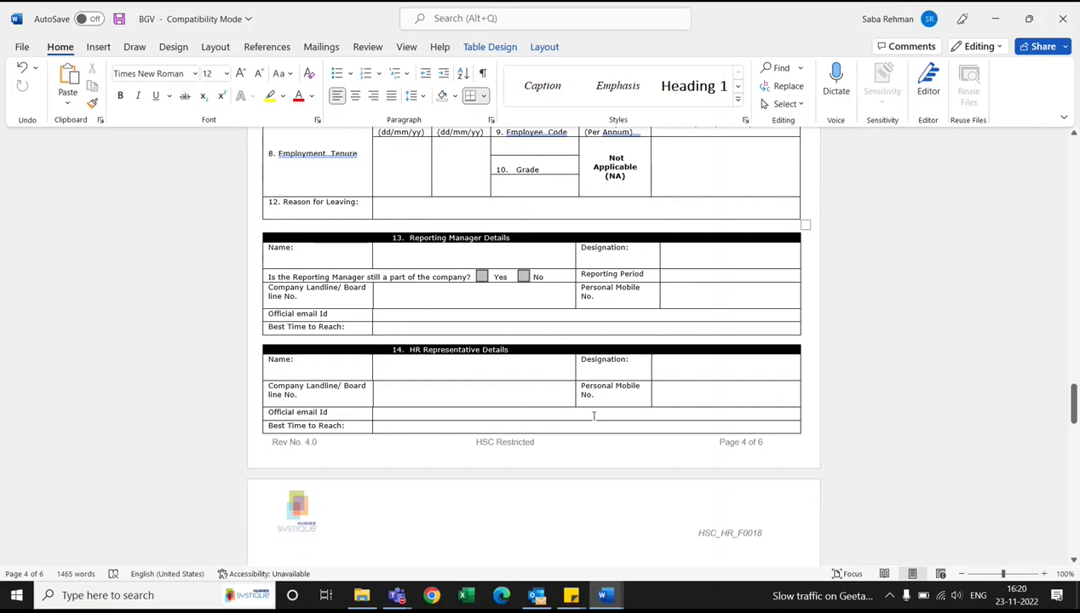
Step: Examine the Permanent Address Details page and the authorization text with its signature fields on the last page
{"action": "scroll", "coordinate": [594, 416], "scroll_direction": "down", "scroll_amount": 8}
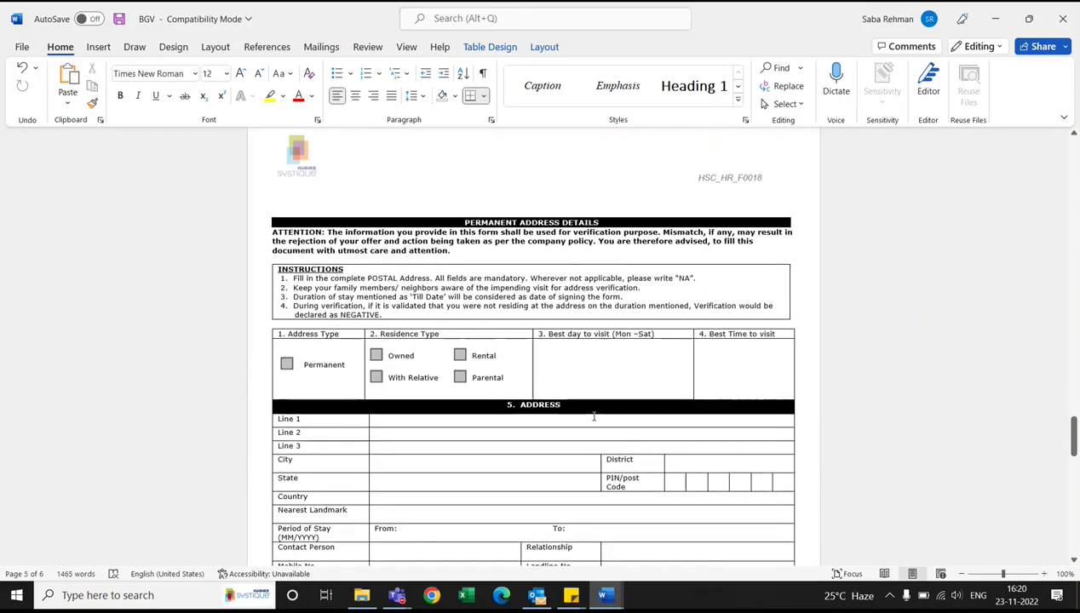
{"action": "scroll", "coordinate": [594, 416], "scroll_direction": "down", "scroll_amount": 1}
{"action": "scroll", "coordinate": [594, 416], "scroll_direction": "down", "scroll_amount": 2}
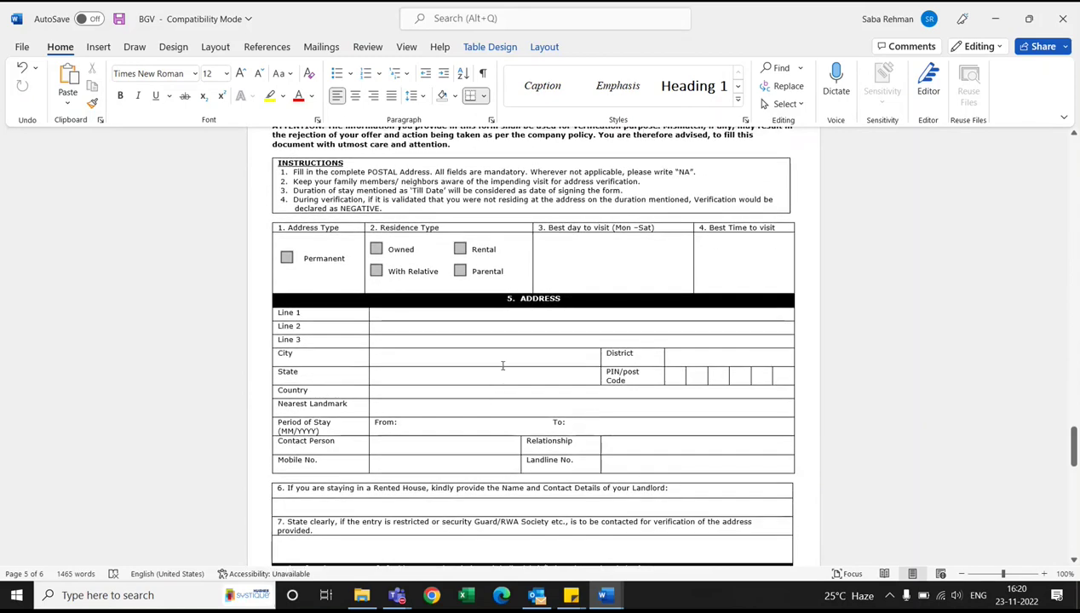
{"action": "scroll", "coordinate": [500, 373], "scroll_direction": "down", "scroll_amount": 2}
{"action": "scroll", "coordinate": [502, 365], "scroll_direction": "down", "scroll_amount": 1}
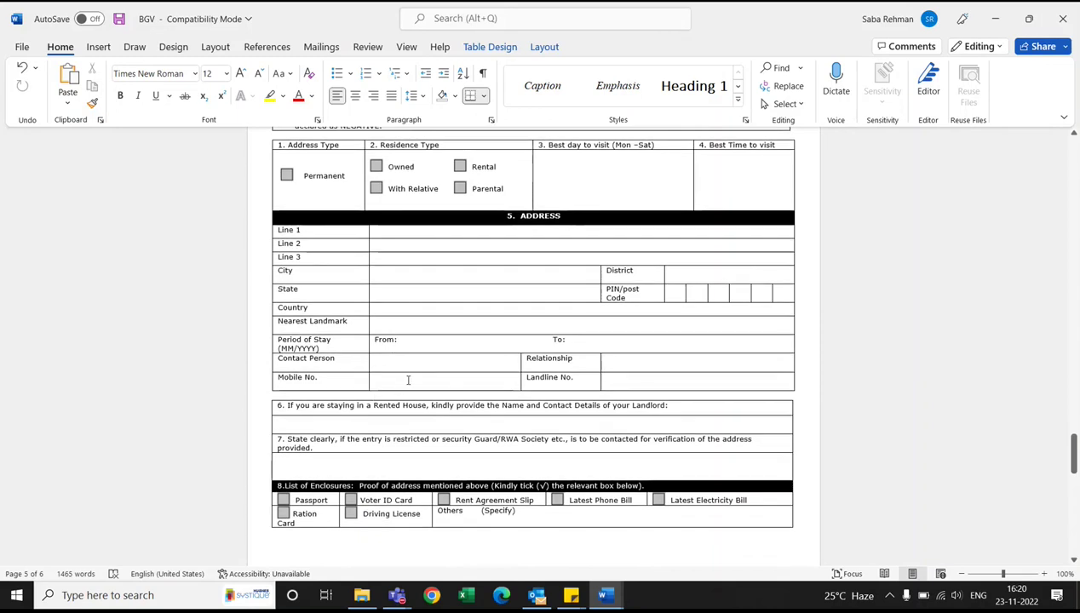
{"action": "scroll", "coordinate": [405, 377], "scroll_direction": "down", "scroll_amount": 3}
{"action": "scroll", "coordinate": [408, 380], "scroll_direction": "down", "scroll_amount": 15}
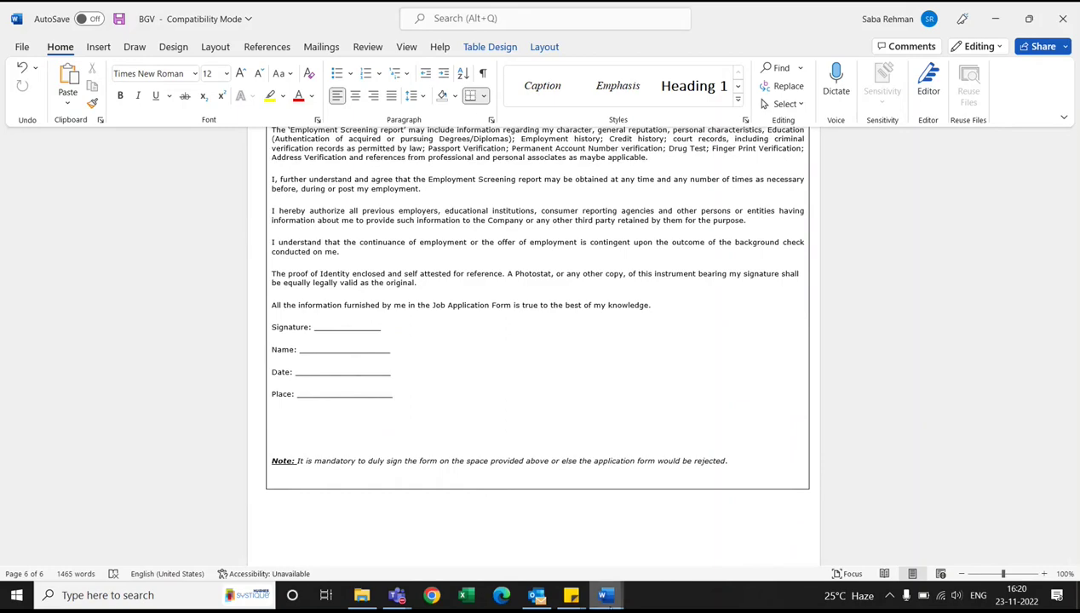
Step: Switch to the Declaration document and review its list of pending documents with submission dates
{"action": "left_click", "coordinate": [603, 595]}
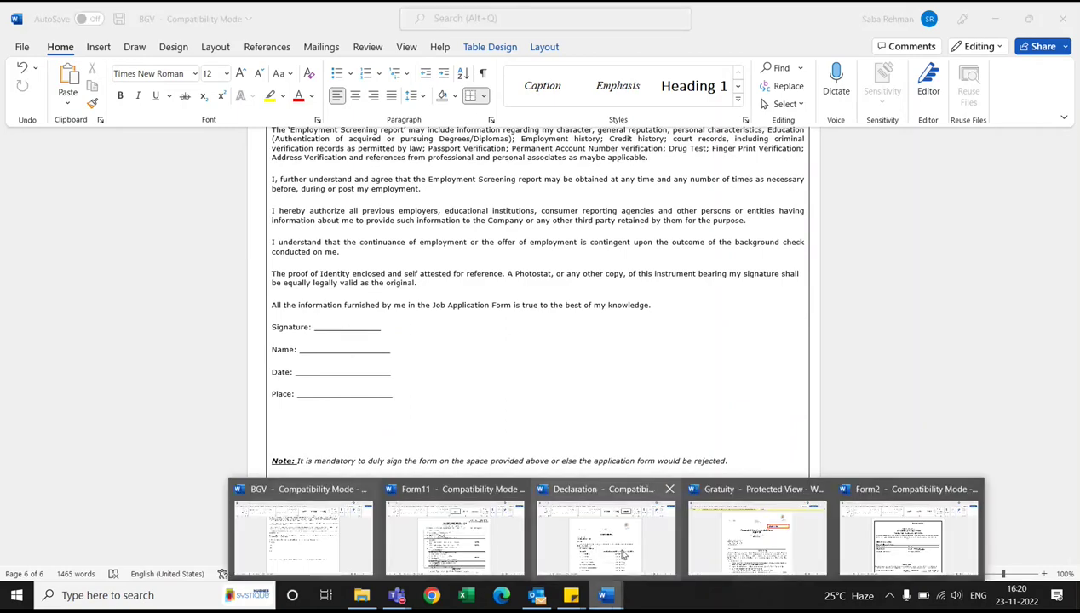
{"action": "left_click", "coordinate": [622, 555]}
{"action": "scroll", "coordinate": [608, 410], "scroll_direction": "down", "scroll_amount": 3}
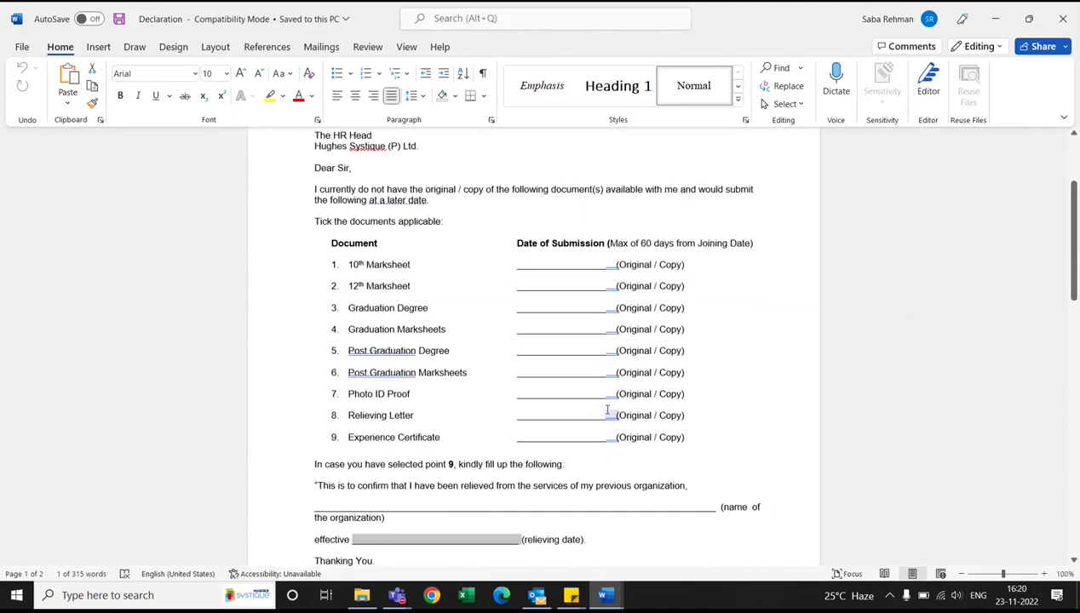
Step: Examine the Self Declaration's 60 days submission limit and the previous organization and relieving date fields
{"action": "scroll", "coordinate": [607, 410], "scroll_direction": "up", "scroll_amount": 1}
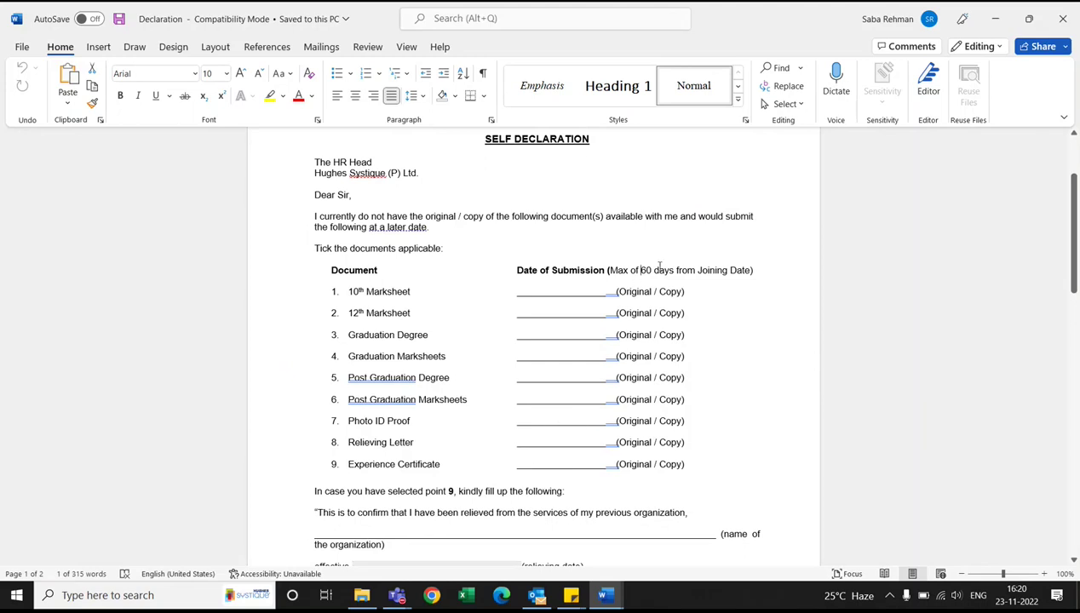
{"action": "left_click_drag", "start_coordinate": [641, 270], "coordinate": [675, 270]}
{"action": "scroll", "coordinate": [636, 390], "scroll_direction": "down", "scroll_amount": 3}
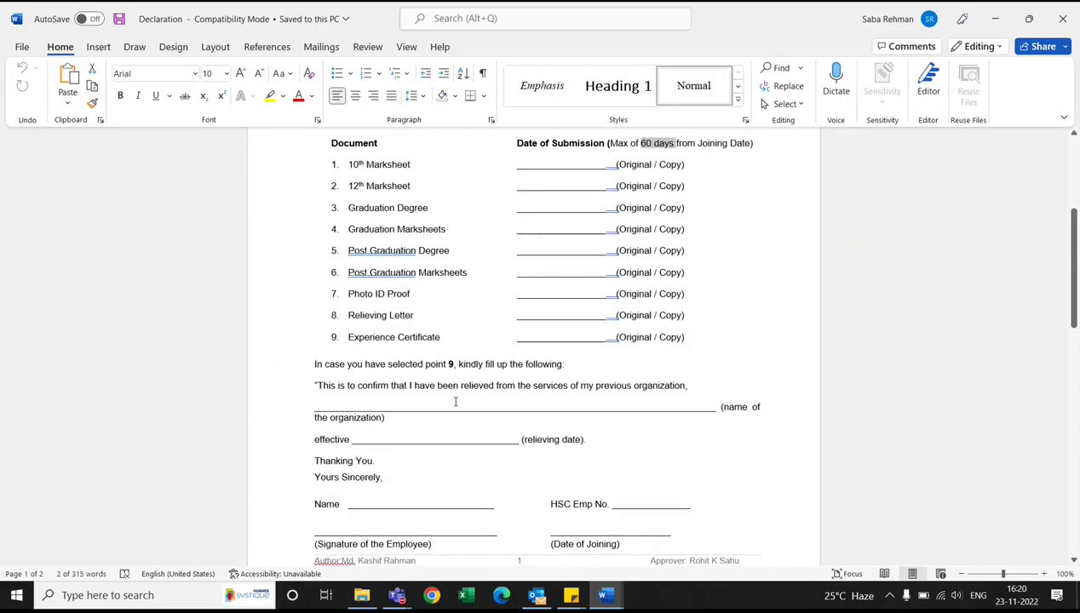
{"action": "left_click", "coordinate": [453, 401]}
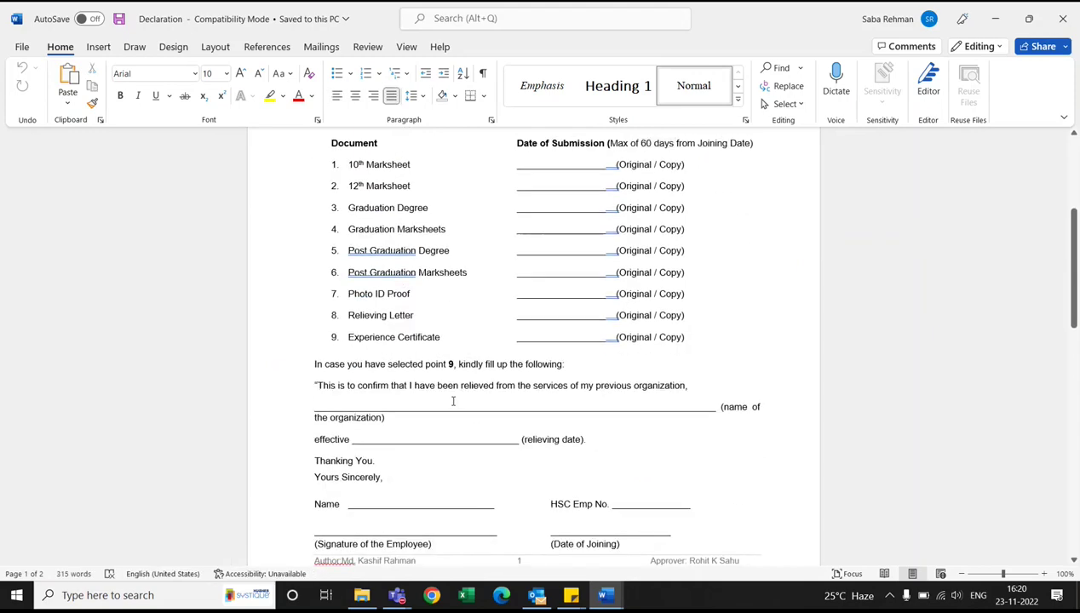
{"action": "double_click", "coordinate": [393, 434]}
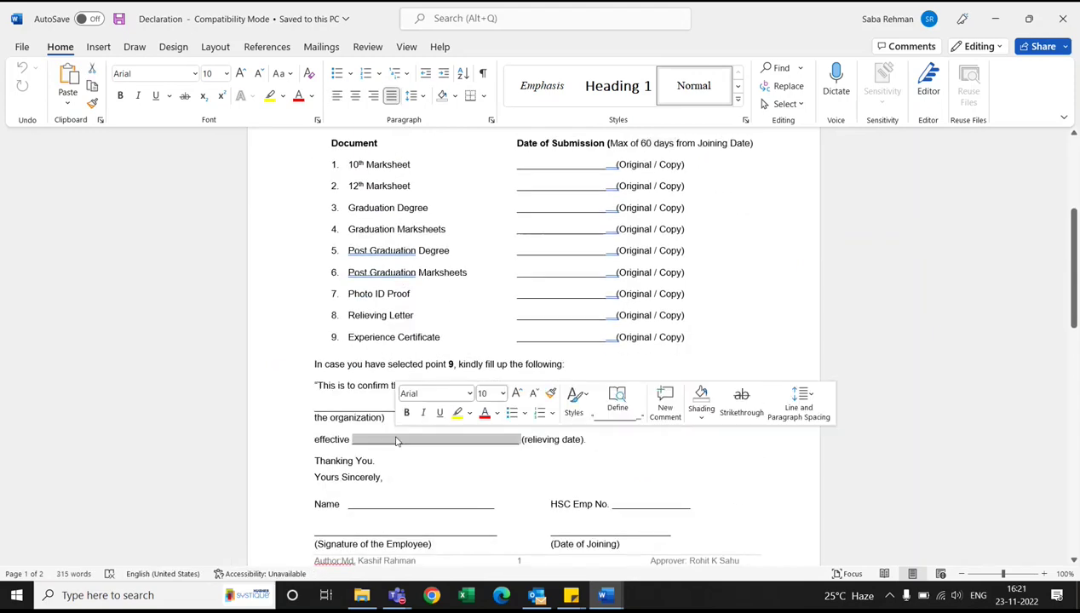
Step: Review the Declaration's name, employee number, signature and date of joining fields, and the Annexure 1 terms on page 2
{"action": "scroll", "coordinate": [403, 478], "scroll_direction": "down", "scroll_amount": 3}
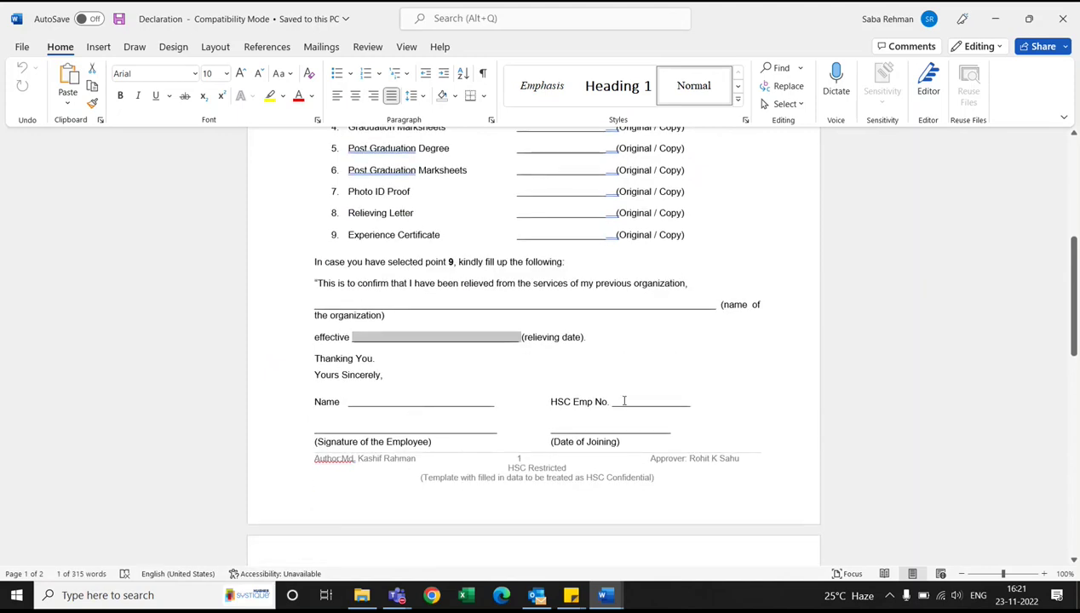
{"action": "right_click", "coordinate": [587, 429]}
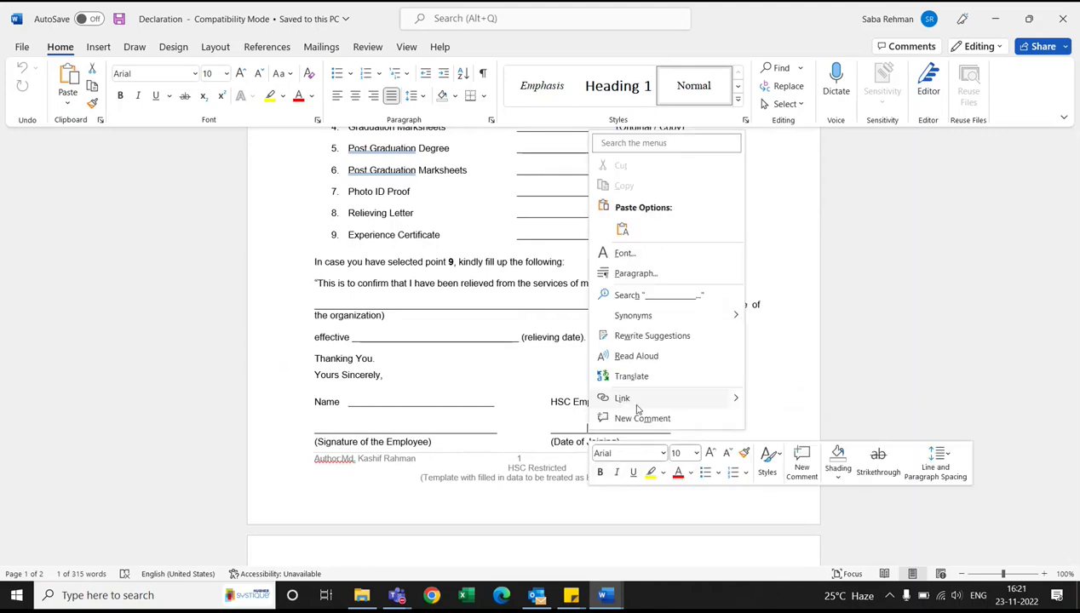
{"action": "left_click", "coordinate": [562, 414]}
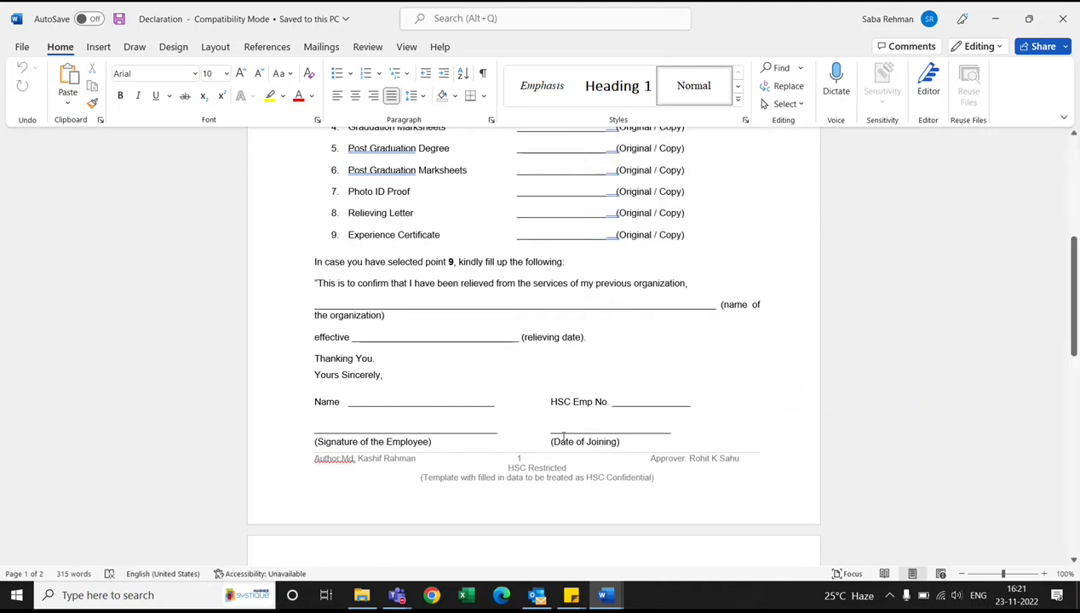
{"action": "scroll", "coordinate": [563, 437], "scroll_direction": "down", "scroll_amount": 3}
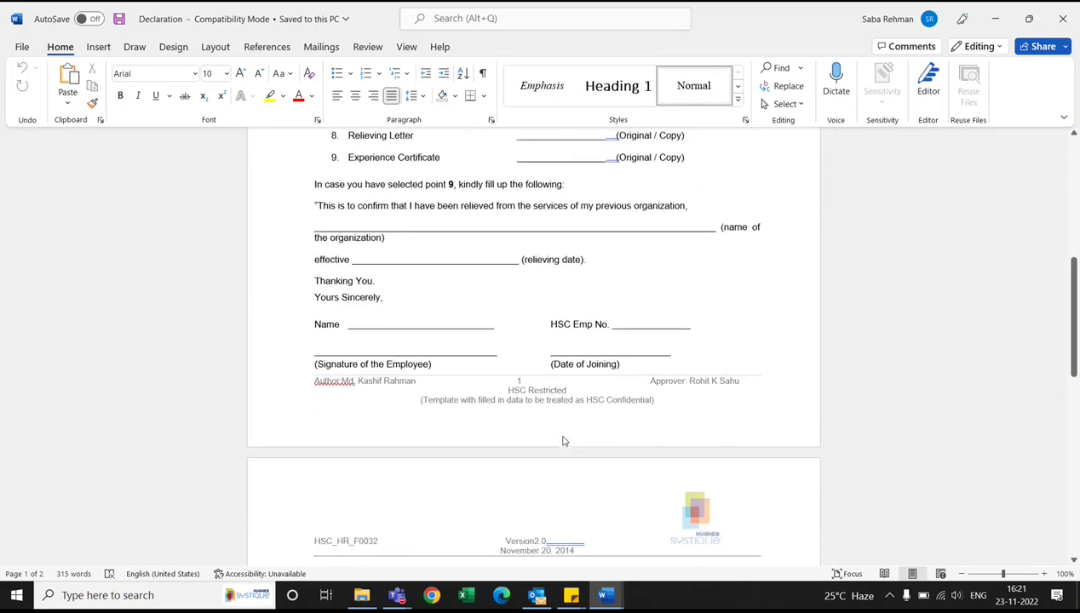
{"action": "scroll", "coordinate": [563, 437], "scroll_direction": "down", "scroll_amount": 12}
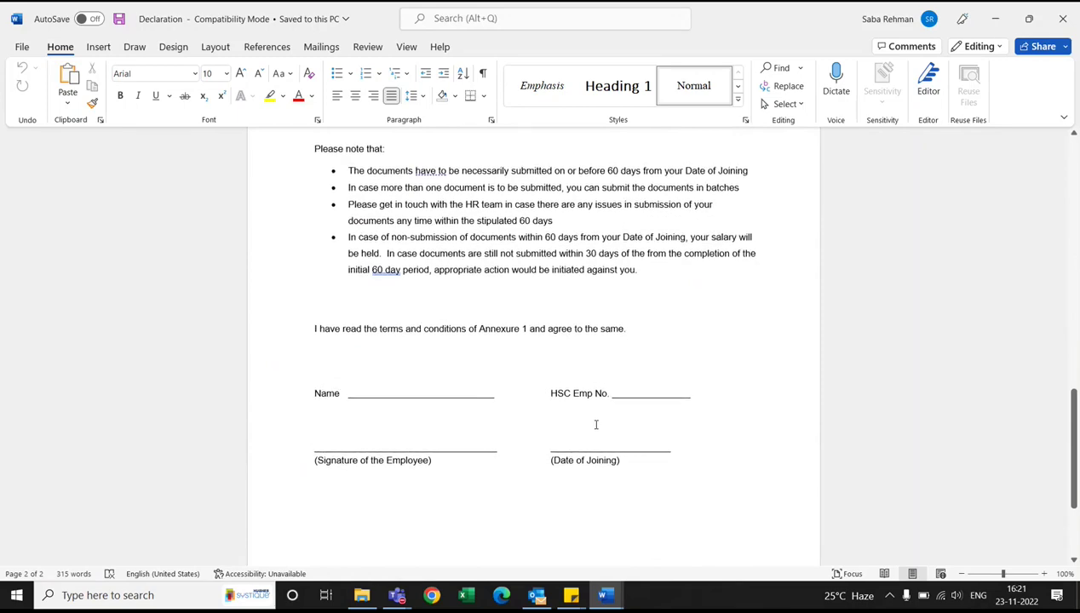
{"action": "scroll", "coordinate": [599, 449], "scroll_direction": "up", "scroll_amount": 1}
{"action": "scroll", "coordinate": [599, 449], "scroll_direction": "up", "scroll_amount": 2}
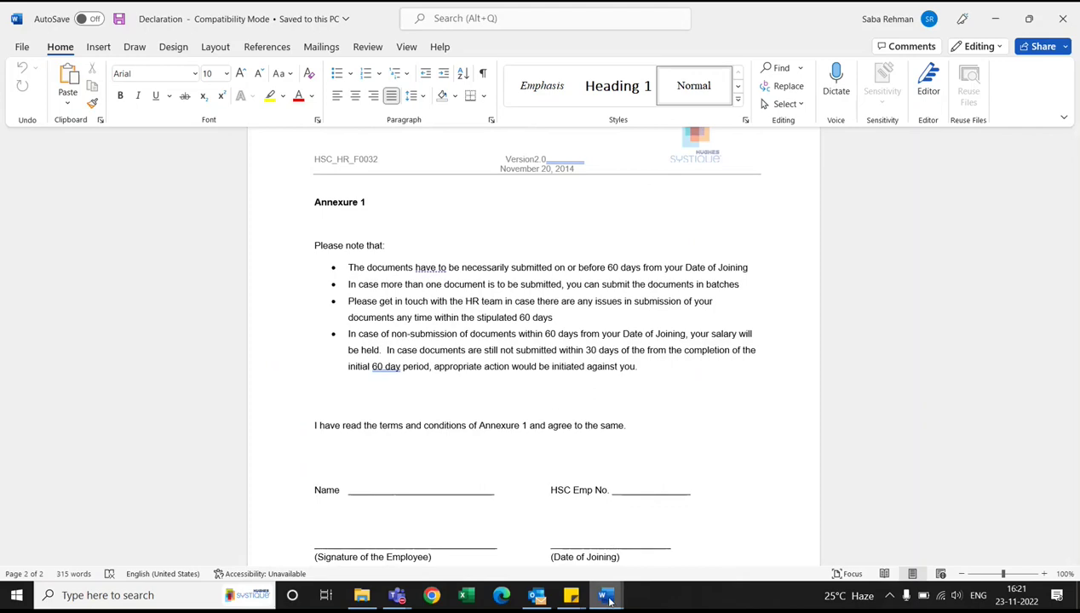
Step: Switch to the Form2 document and review its employee number field and personal details table
{"action": "mouse_move", "coordinate": [608, 601]}
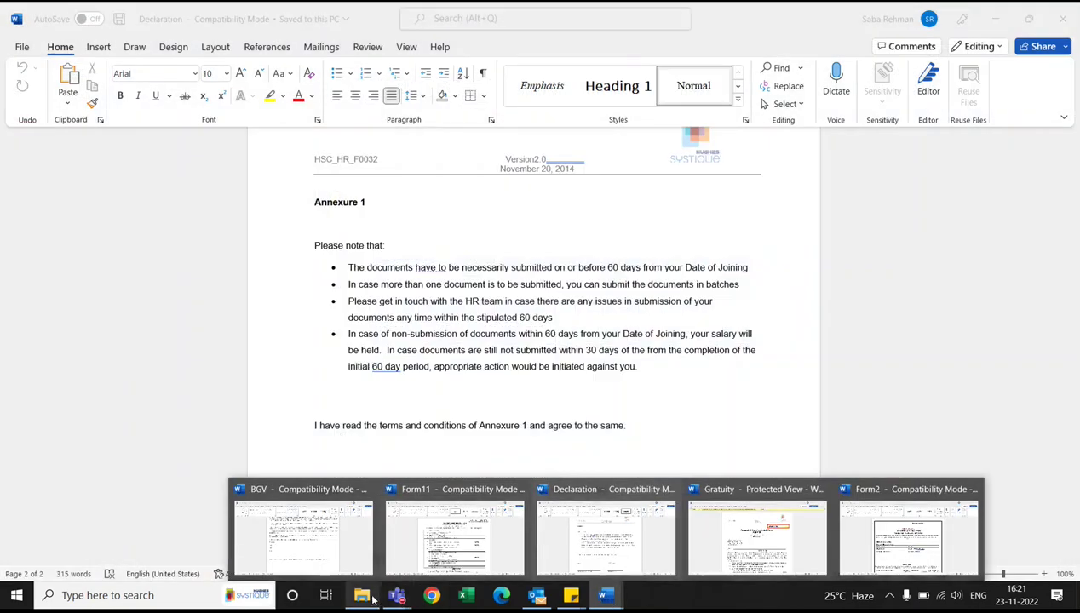
{"action": "left_click", "coordinate": [361, 594]}
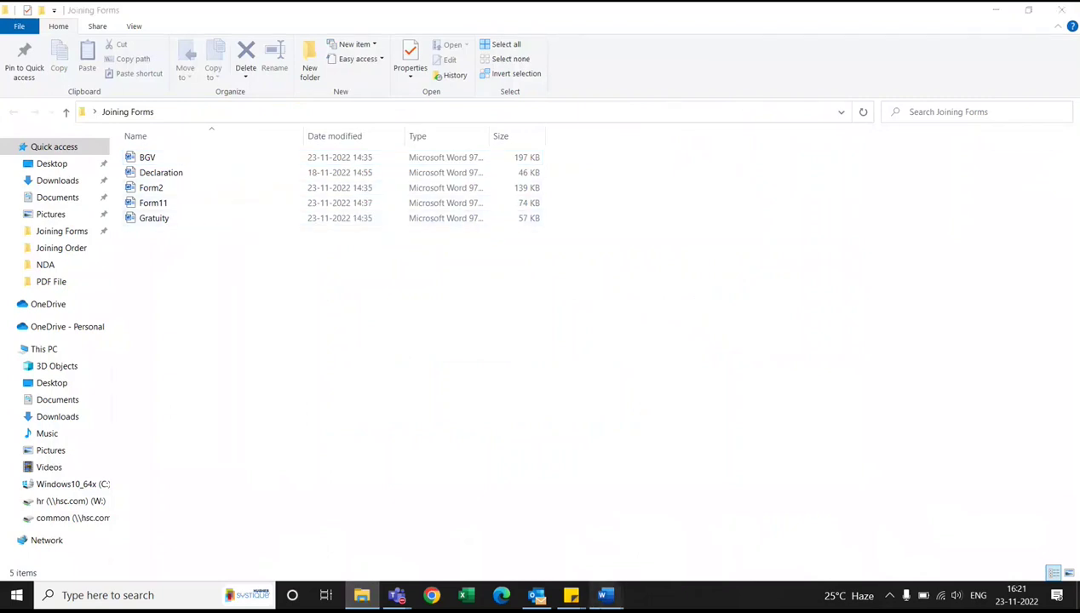
{"action": "mouse_move", "coordinate": [605, 595]}
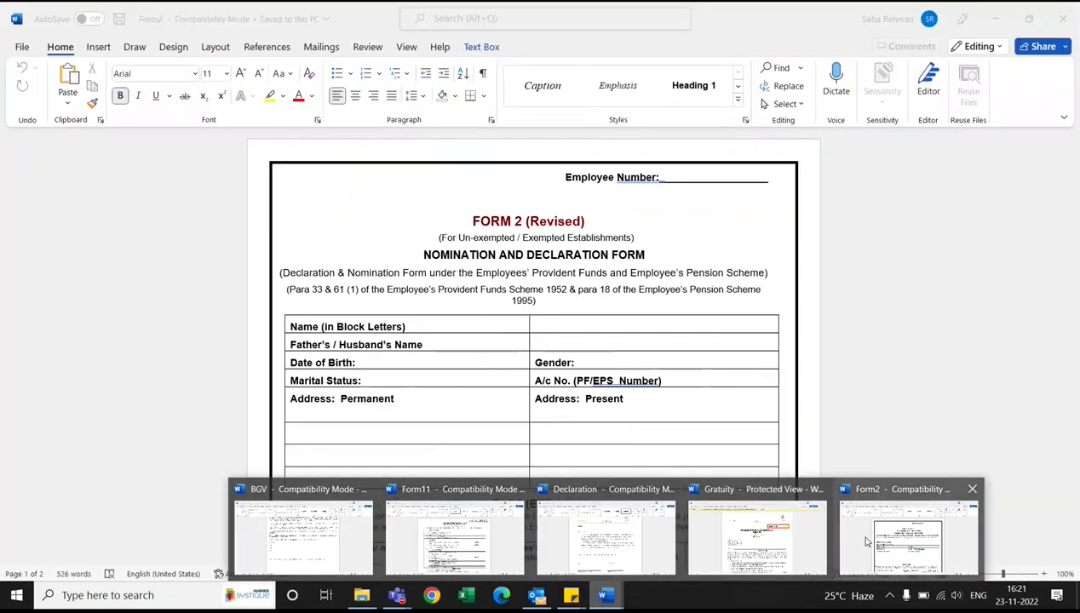
{"action": "left_click", "coordinate": [908, 535]}
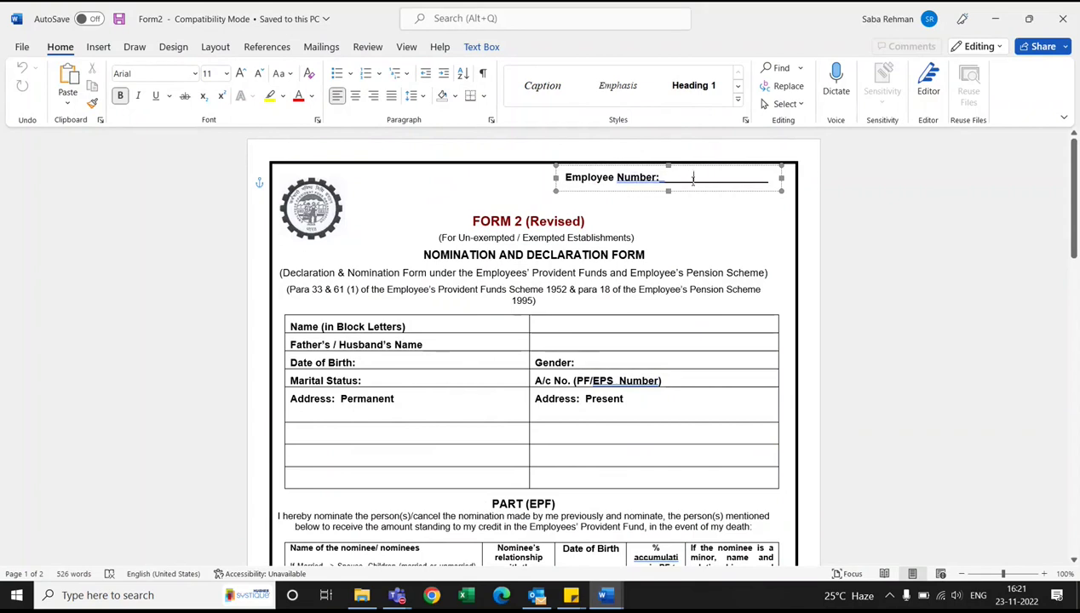
{"action": "scroll", "coordinate": [466, 340], "scroll_direction": "down", "scroll_amount": 1}
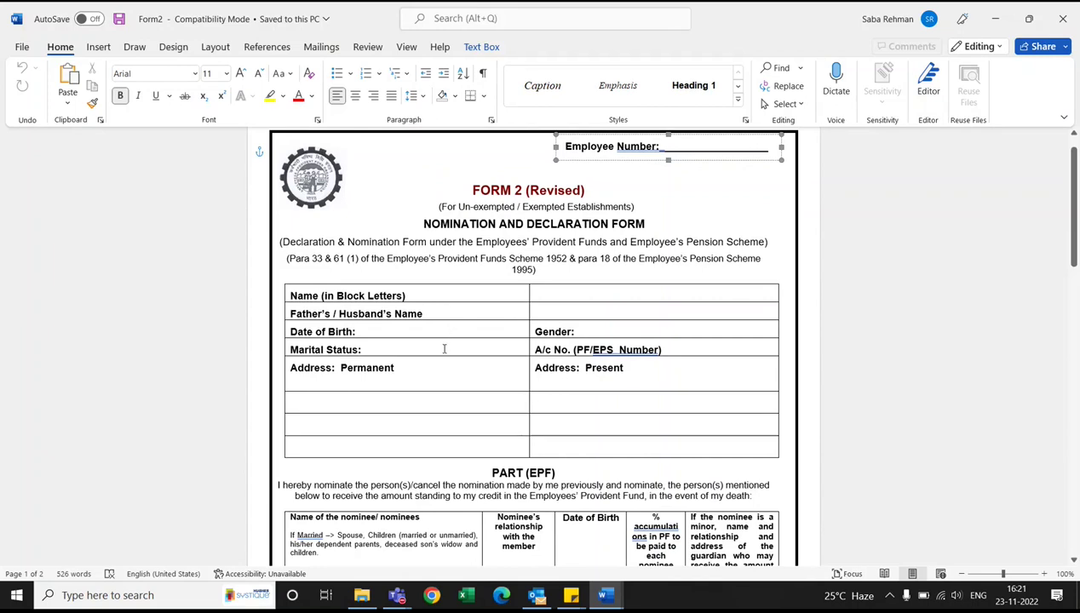
Step: Examine Form2's PART (EPF) section, from the nominee table to the strike-out clauses, date and employee signature
{"action": "scroll", "coordinate": [442, 413], "scroll_direction": "down", "scroll_amount": 1}
{"action": "scroll", "coordinate": [441, 413], "scroll_direction": "down", "scroll_amount": 1}
{"action": "scroll", "coordinate": [595, 386], "scroll_direction": "down", "scroll_amount": 5}
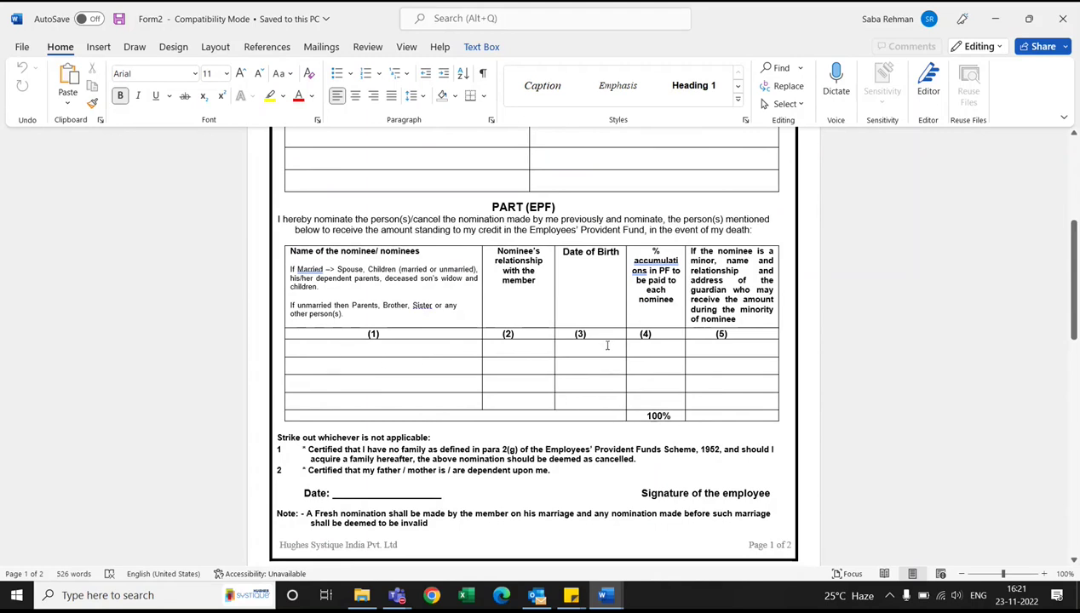
{"action": "scroll", "coordinate": [666, 370], "scroll_direction": "down", "scroll_amount": 1}
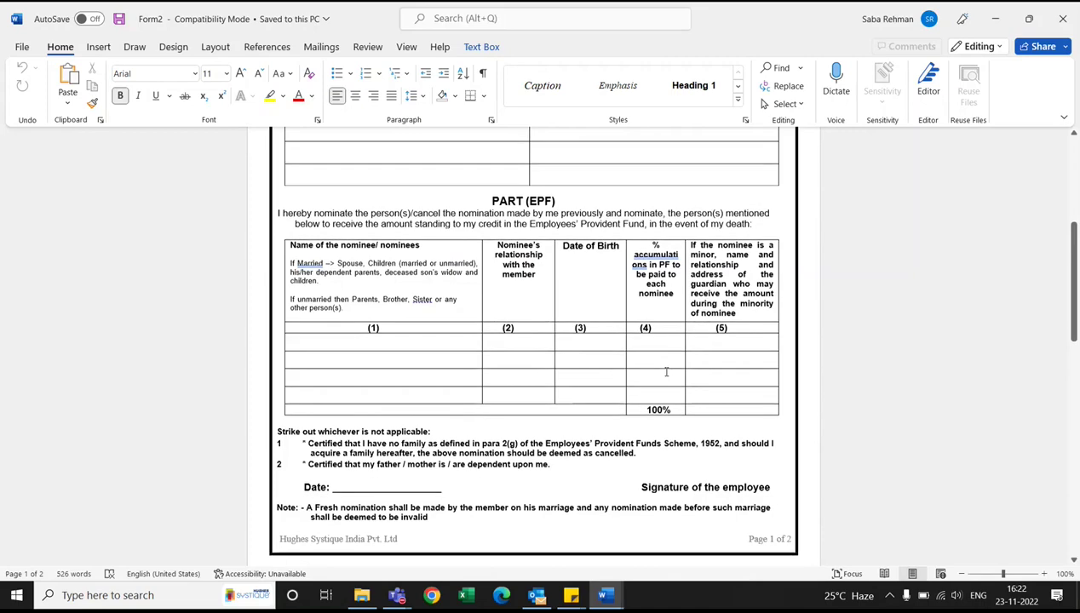
{"action": "scroll", "coordinate": [666, 371], "scroll_direction": "down", "scroll_amount": 3}
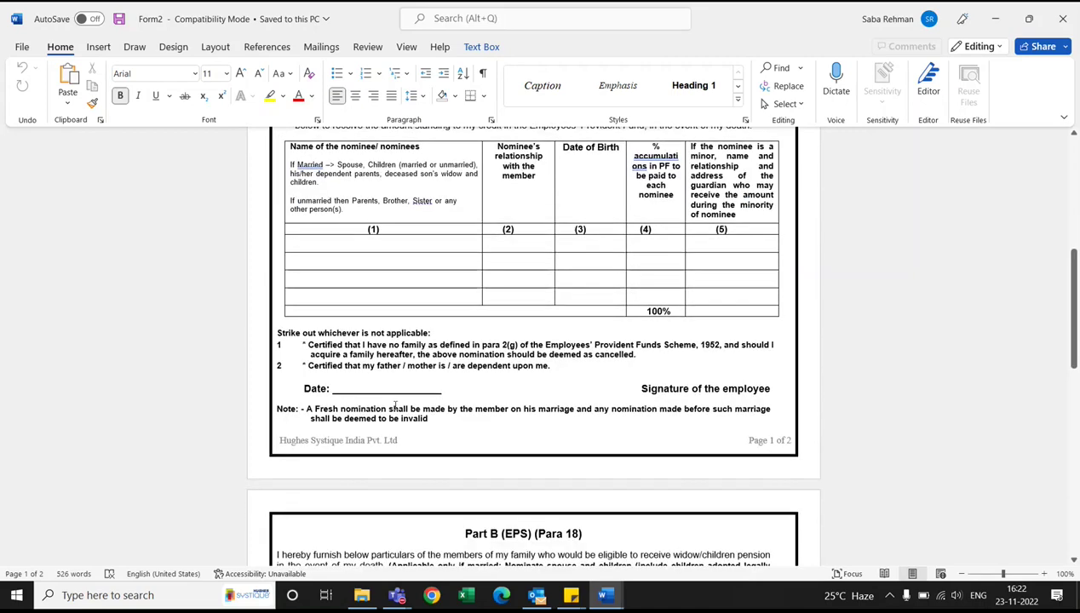
Step: Examine Form2's Part B (EPS) section, covering the family members table, the widow pension nominee table and the subscriber's signature
{"action": "scroll", "coordinate": [654, 403], "scroll_direction": "down", "scroll_amount": 10}
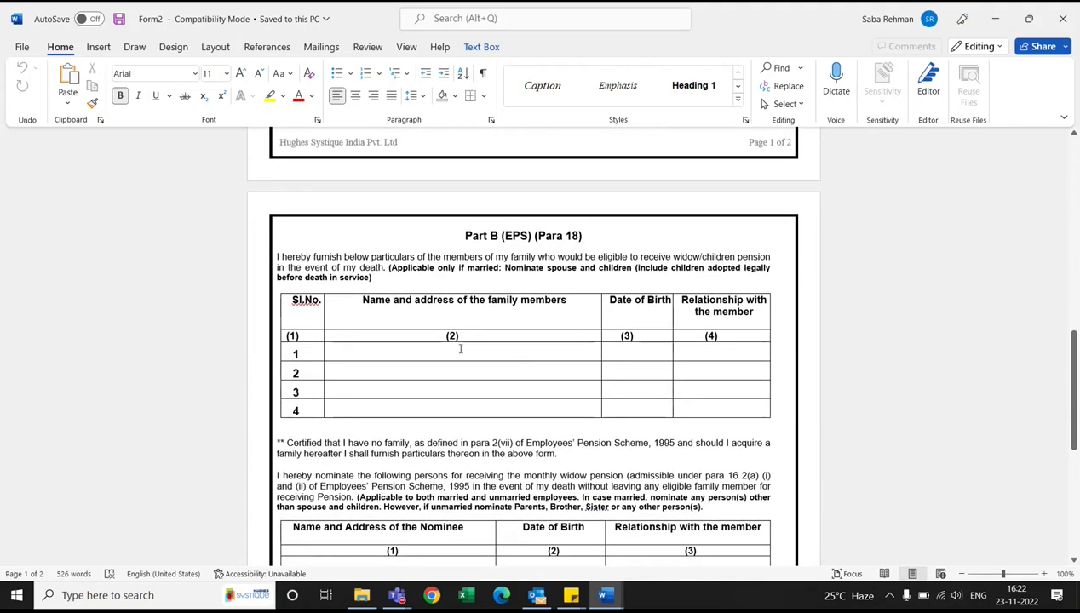
{"action": "scroll", "coordinate": [466, 367], "scroll_direction": "down", "scroll_amount": 3}
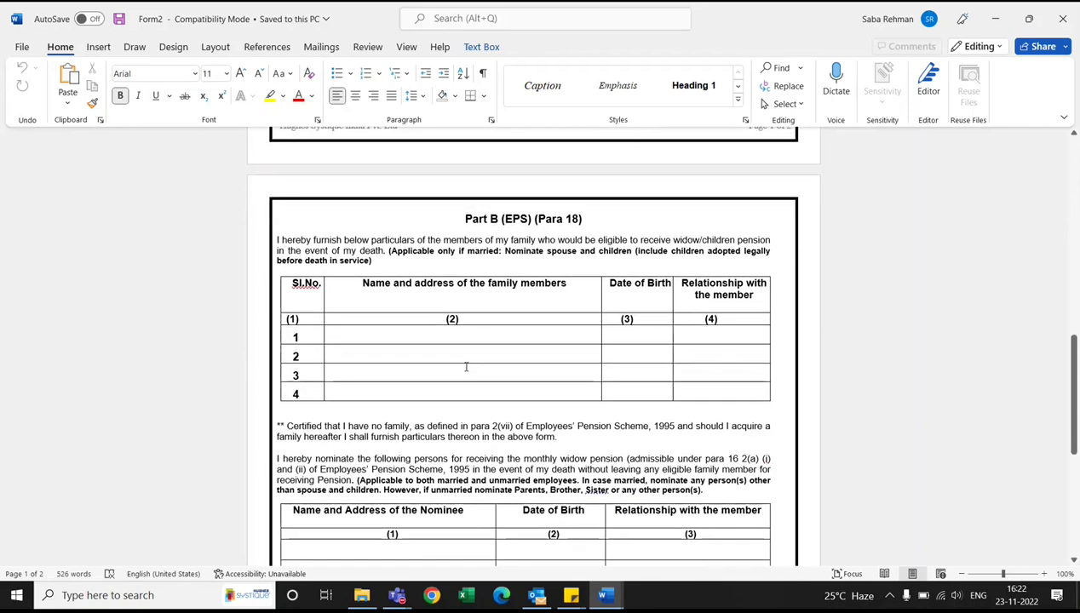
{"action": "scroll", "coordinate": [366, 439], "scroll_direction": "down", "scroll_amount": 1}
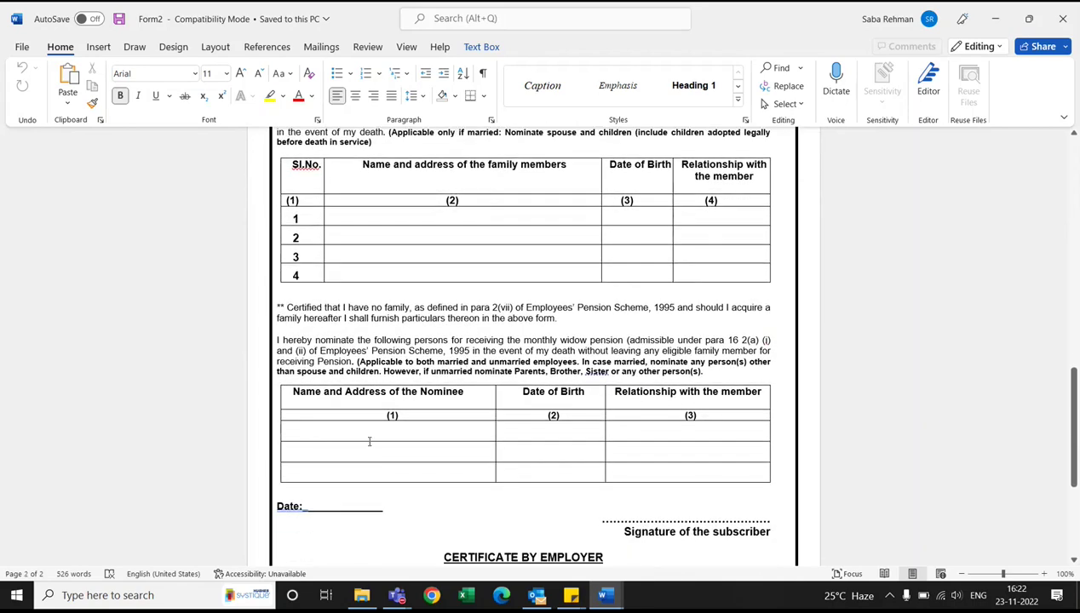
{"action": "left_click", "coordinate": [364, 440]}
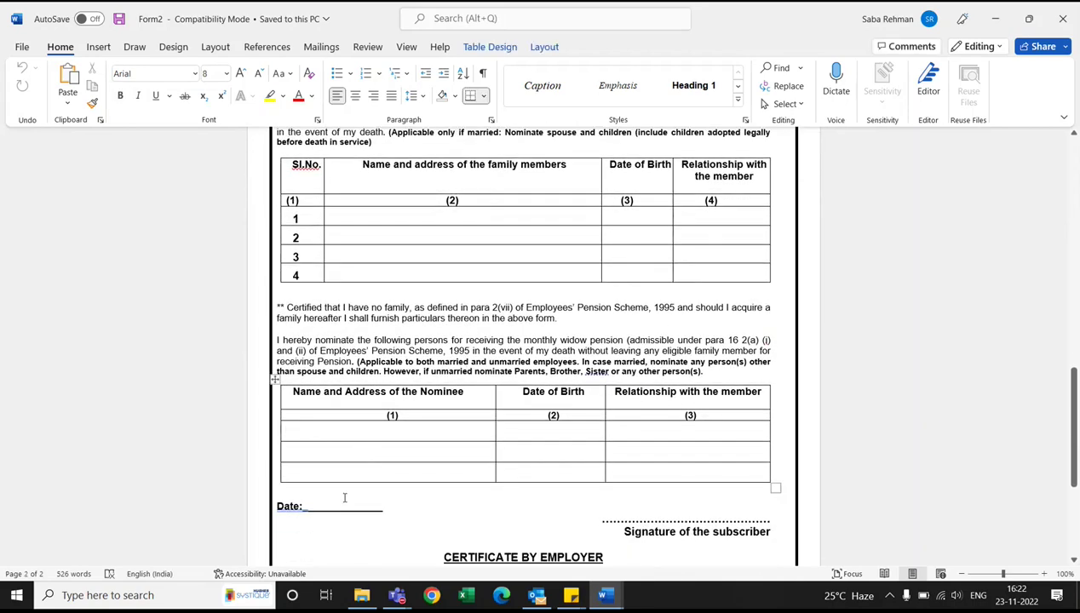
{"action": "scroll", "coordinate": [343, 500], "scroll_direction": "down", "scroll_amount": 1}
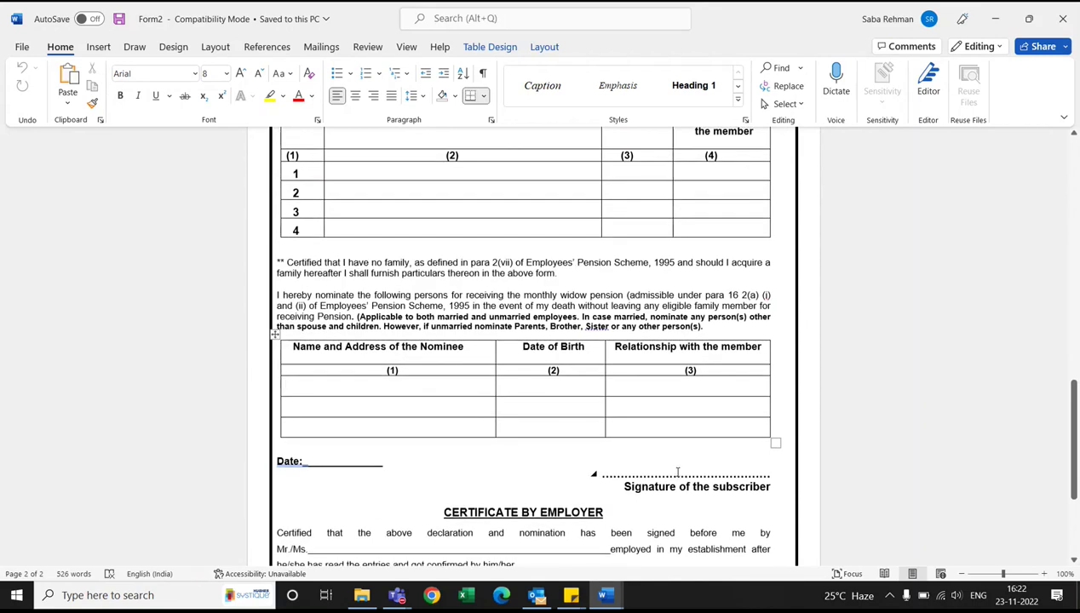
Step: Switch to the Form11 document and review its member details, previous employment and international worker rows
{"action": "left_click", "coordinate": [610, 599]}
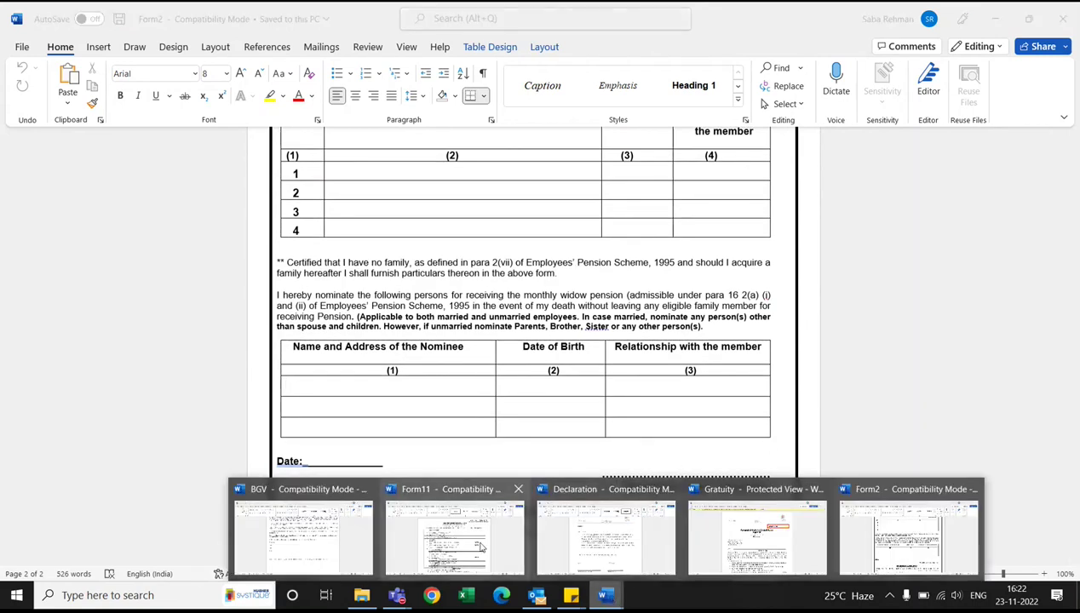
{"action": "left_click", "coordinate": [482, 548]}
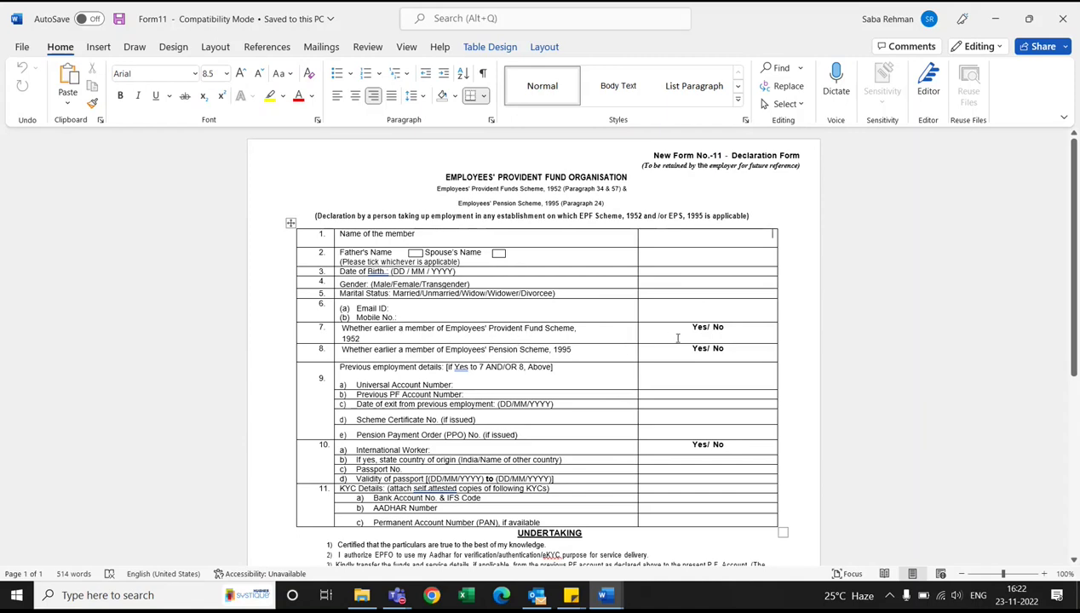
{"action": "scroll", "coordinate": [678, 339], "scroll_direction": "down", "scroll_amount": 1}
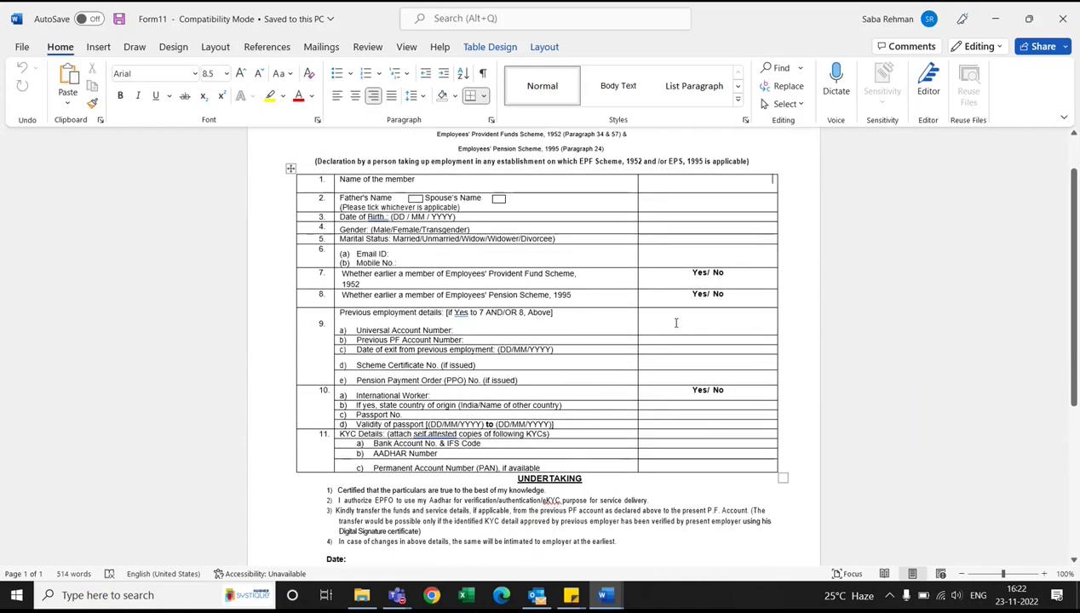
{"action": "scroll", "coordinate": [677, 323], "scroll_direction": "down", "scroll_amount": 1}
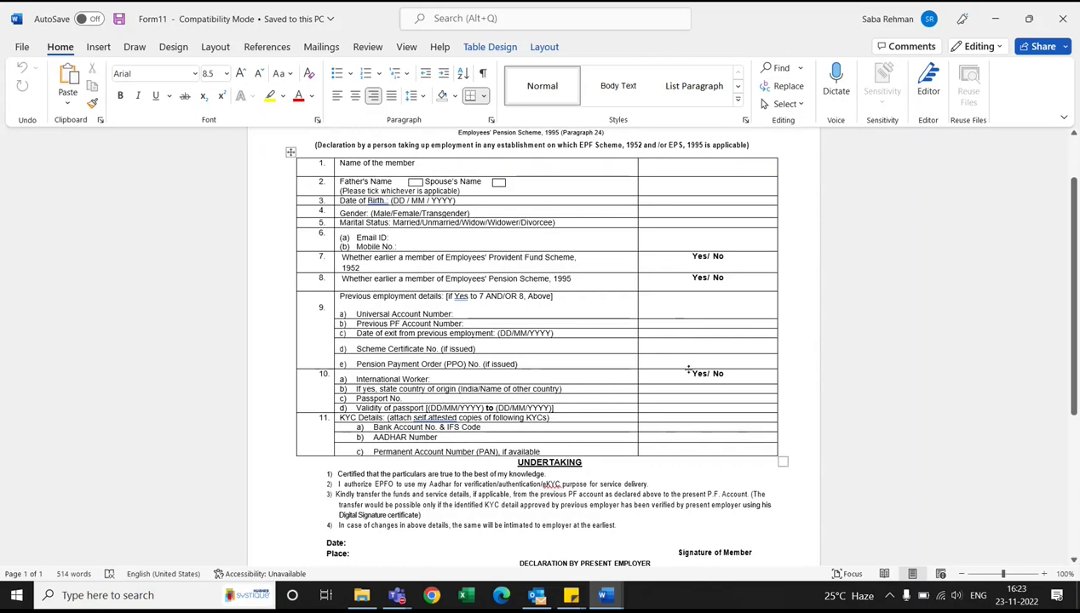
{"action": "scroll", "coordinate": [688, 368], "scroll_direction": "down", "scroll_amount": 1}
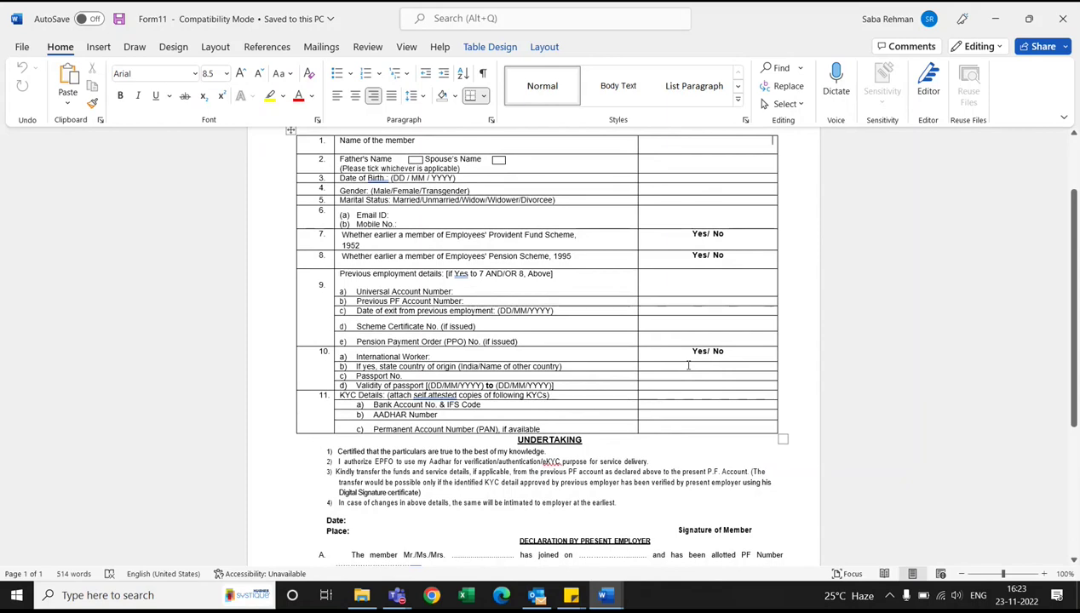
Step: Examine Form11's KYC details, the undertaking, the date, place and member signature fields, and the present employer's declaration
{"action": "scroll", "coordinate": [673, 349], "scroll_direction": "down", "scroll_amount": 2}
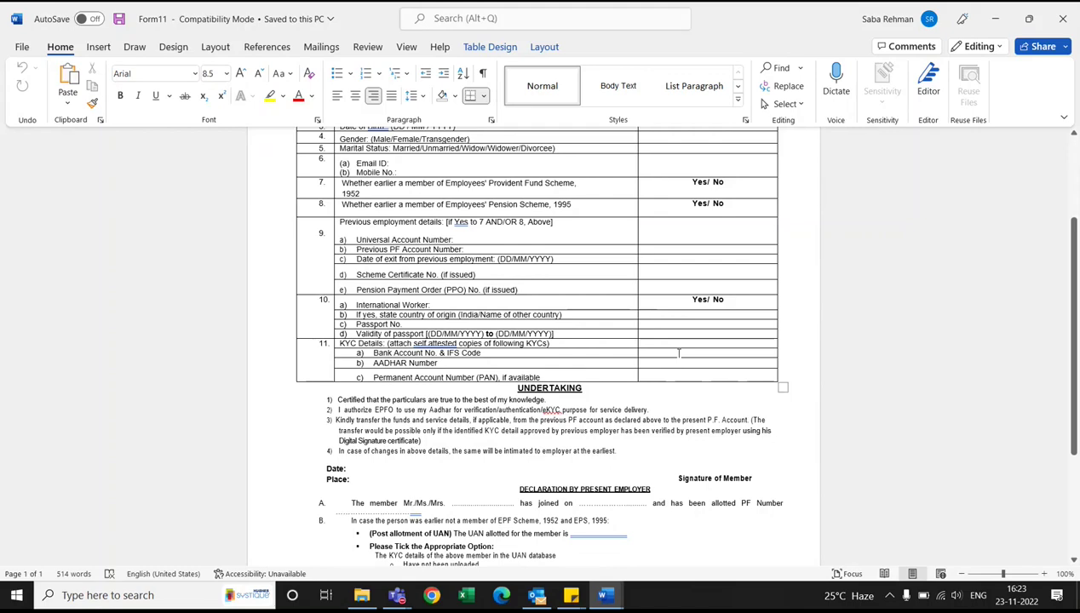
{"action": "scroll", "coordinate": [679, 353], "scroll_direction": "down", "scroll_amount": 1}
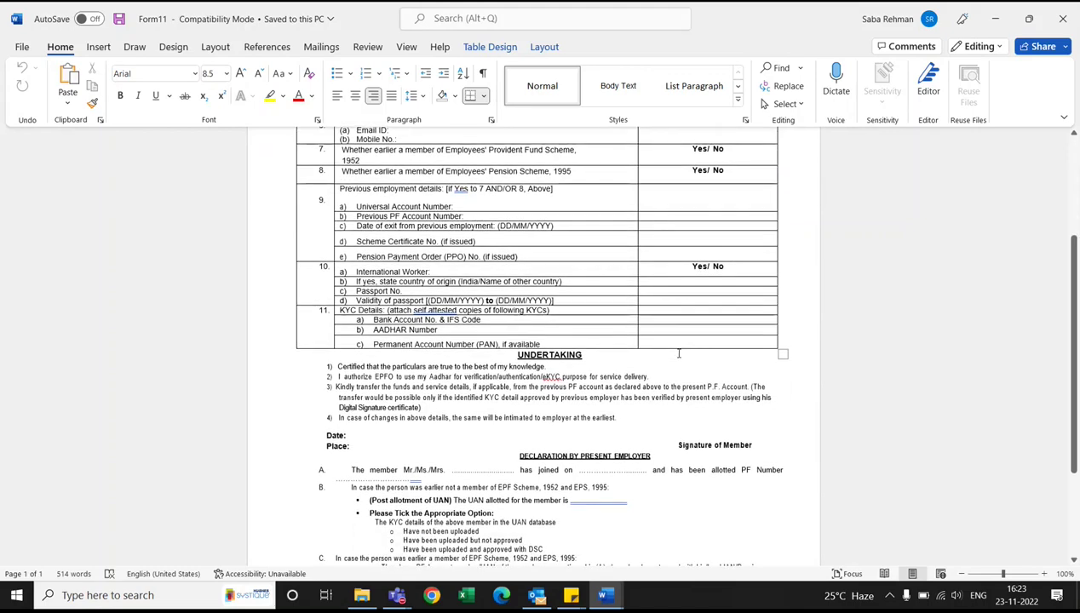
{"action": "scroll", "coordinate": [679, 353], "scroll_direction": "down", "scroll_amount": 2}
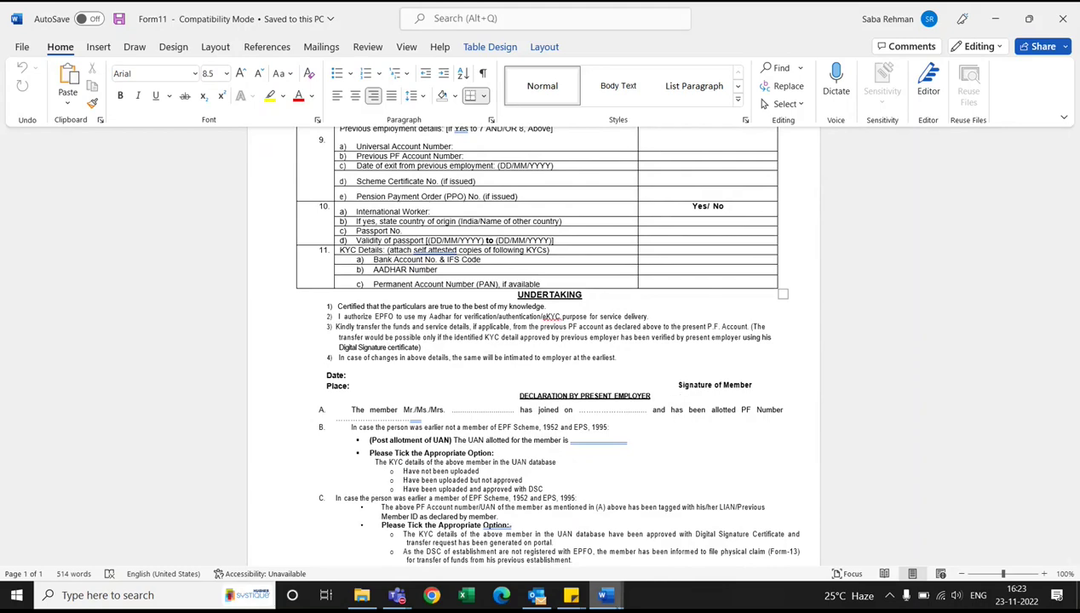
Step: Switch to the Gratuity document and review its employee code, full name, applicable declarations and Nominee(s) table on page 1
{"action": "left_click", "coordinate": [612, 599]}
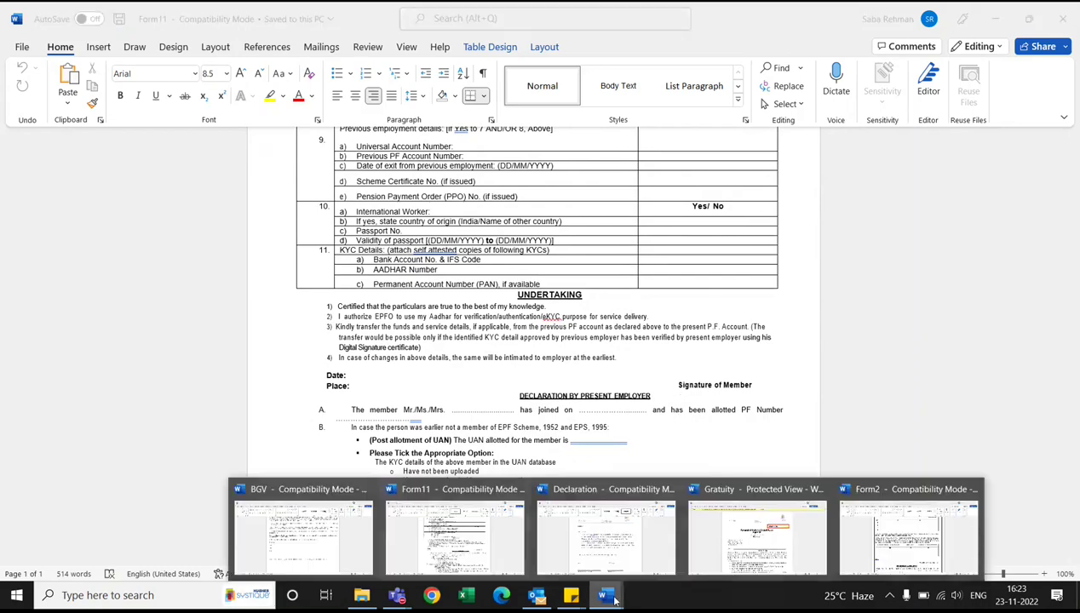
{"action": "left_click", "coordinate": [755, 530]}
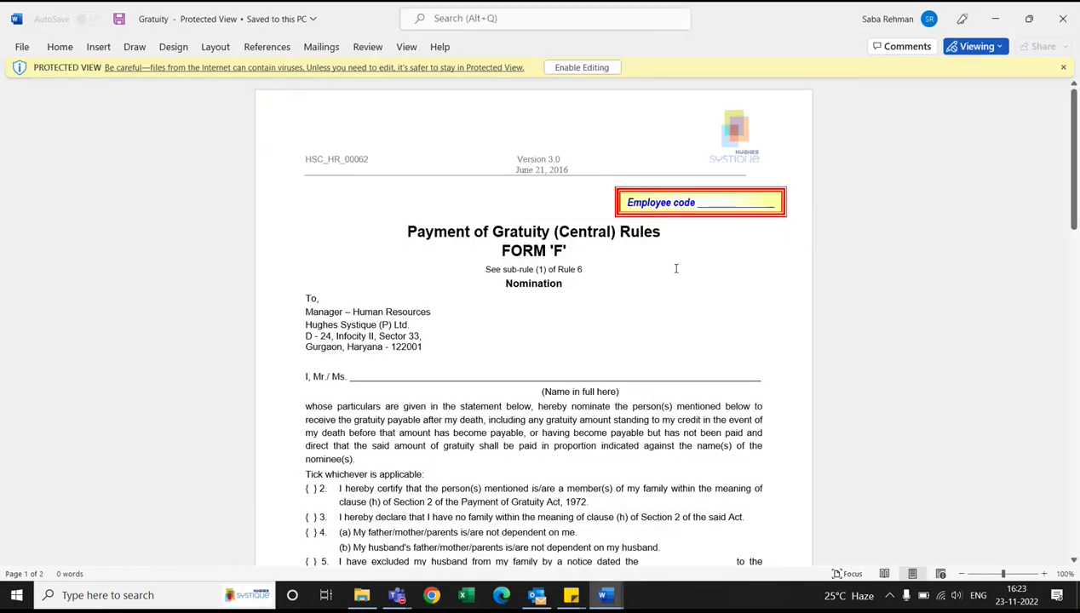
{"action": "left_click", "coordinate": [715, 204]}
{"action": "scroll", "coordinate": [558, 362], "scroll_direction": "down", "scroll_amount": 1}
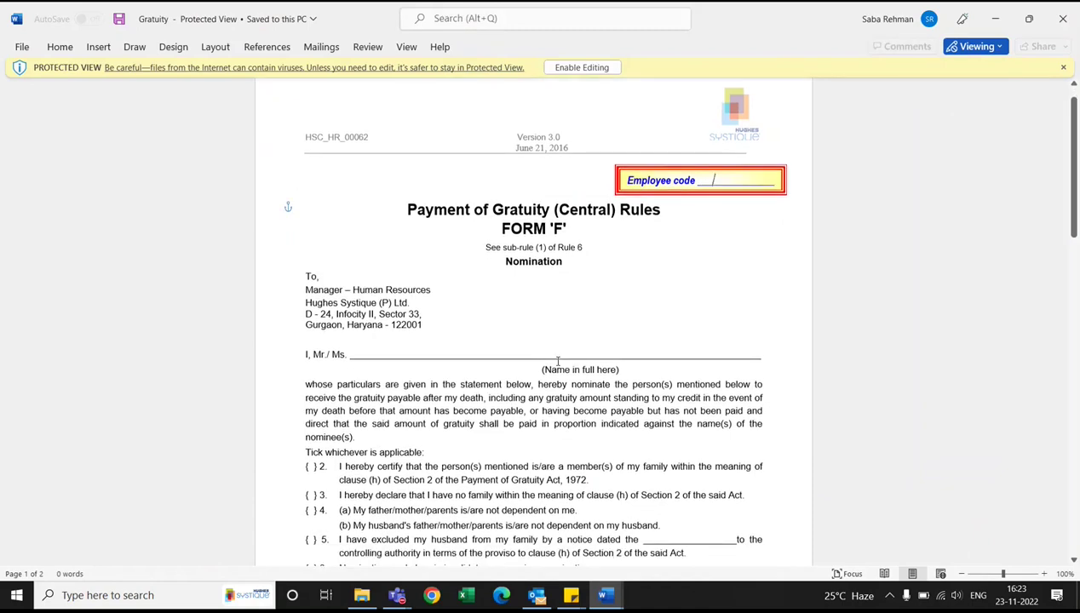
{"action": "scroll", "coordinate": [558, 361], "scroll_direction": "down", "scroll_amount": 8}
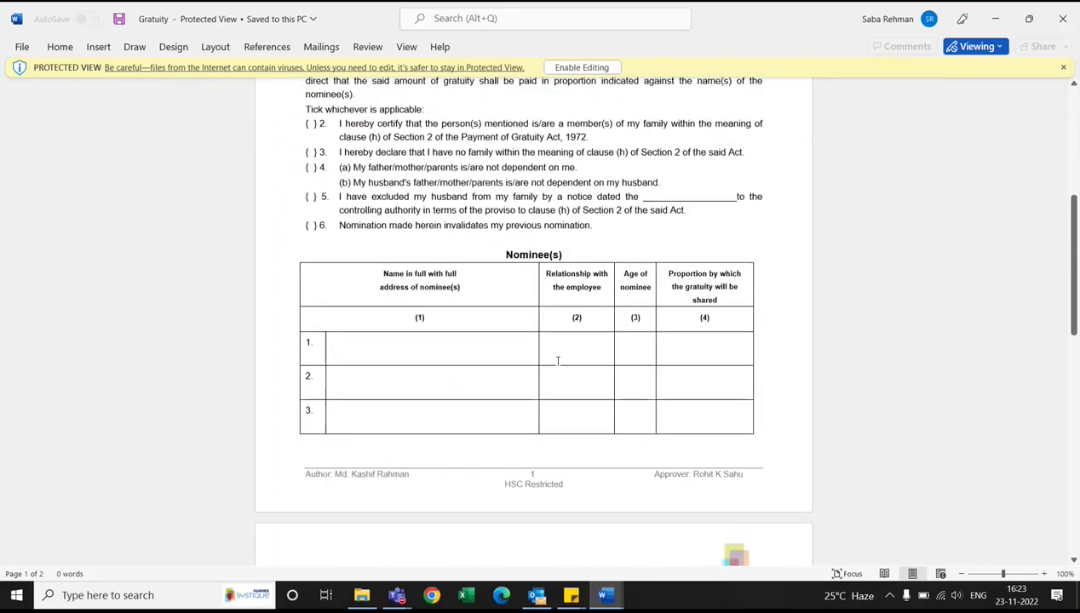
Step: Review the Gratuity form's Statement on page 2, covering the employee details, permanent and present addresses, place, date and employee signature fields
{"action": "scroll", "coordinate": [559, 362], "scroll_direction": "down", "scroll_amount": 1}
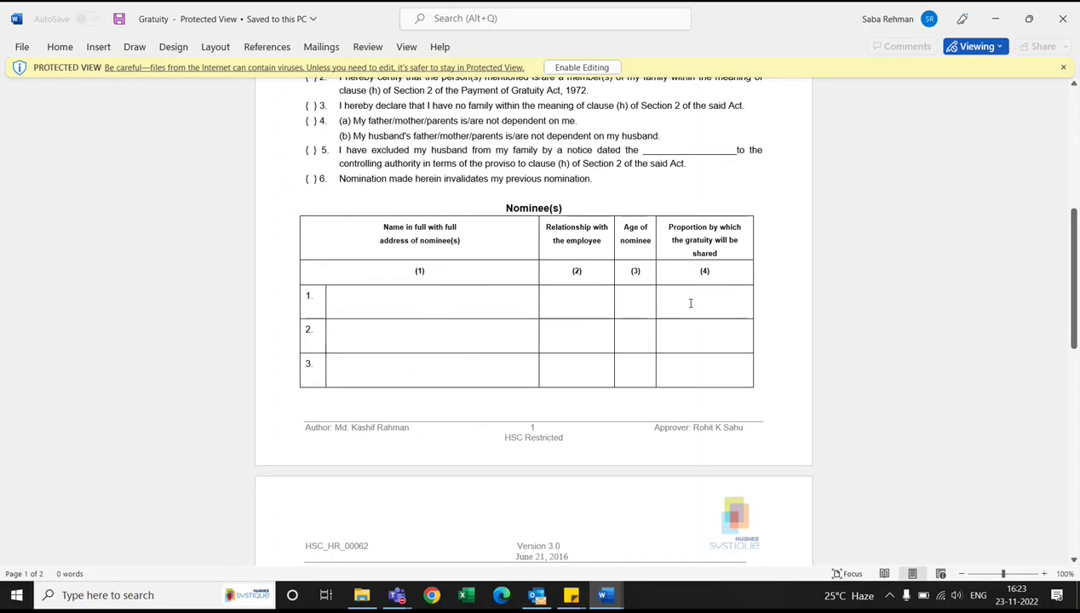
{"action": "scroll", "coordinate": [691, 312], "scroll_direction": "down", "scroll_amount": 5}
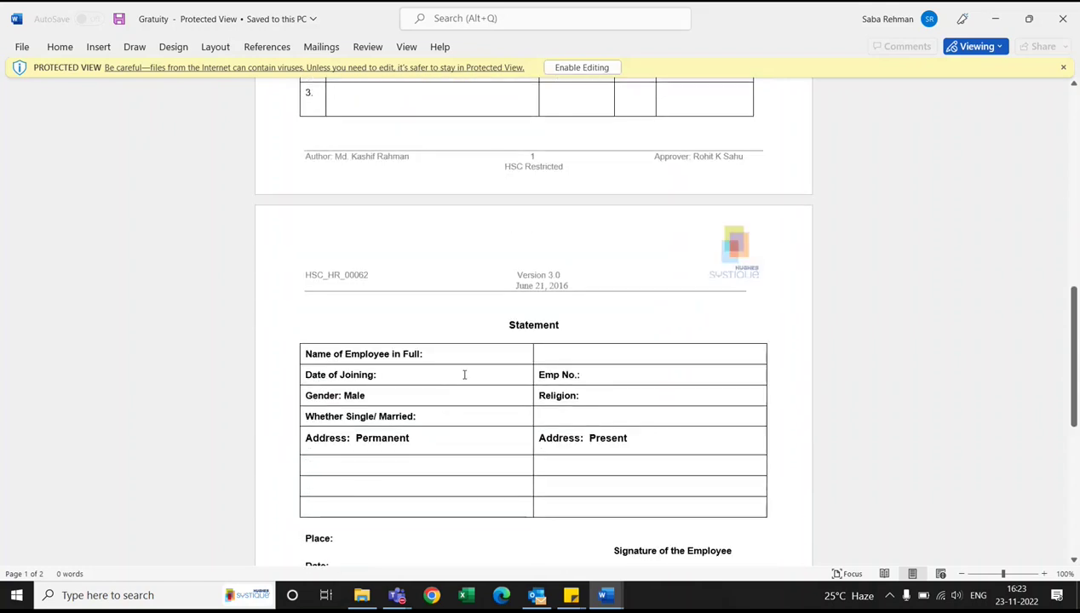
{"action": "scroll", "coordinate": [465, 375], "scroll_direction": "down", "scroll_amount": 1}
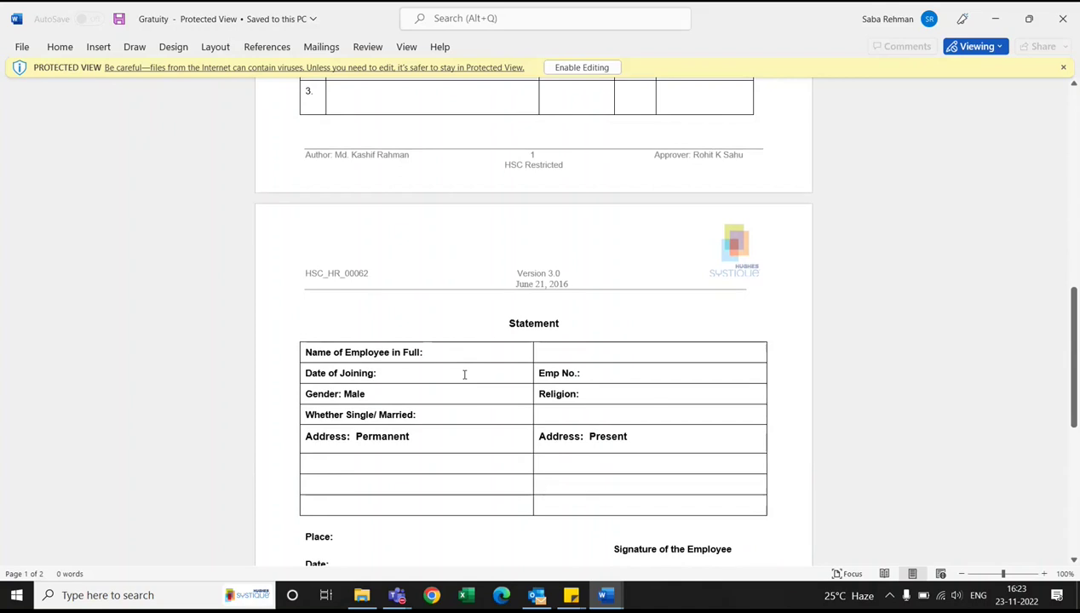
{"action": "scroll", "coordinate": [464, 375], "scroll_direction": "down", "scroll_amount": 1}
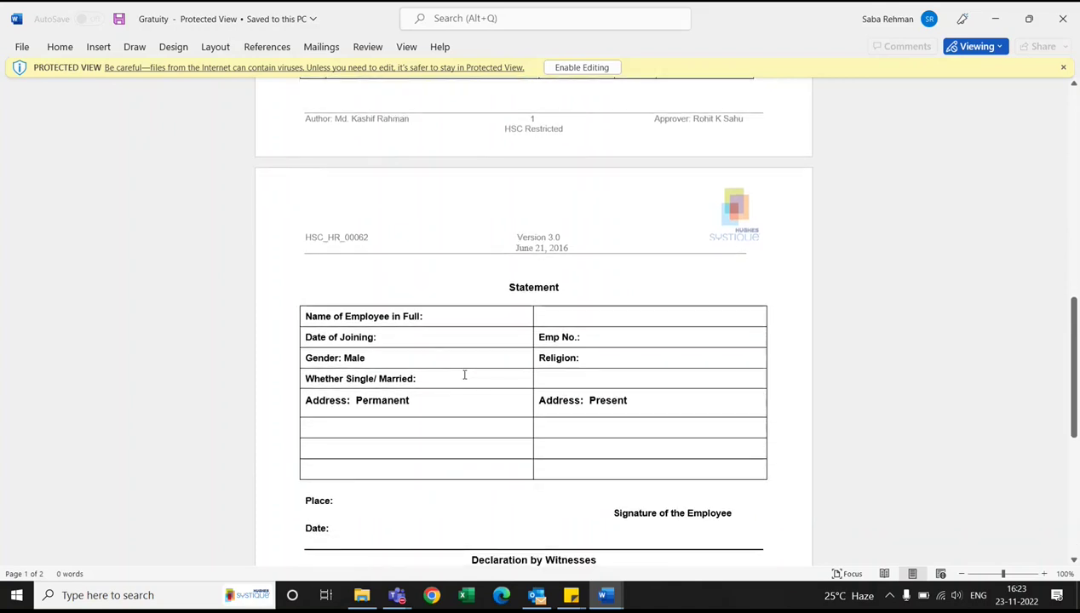
{"action": "scroll", "coordinate": [523, 410], "scroll_direction": "down", "scroll_amount": 1}
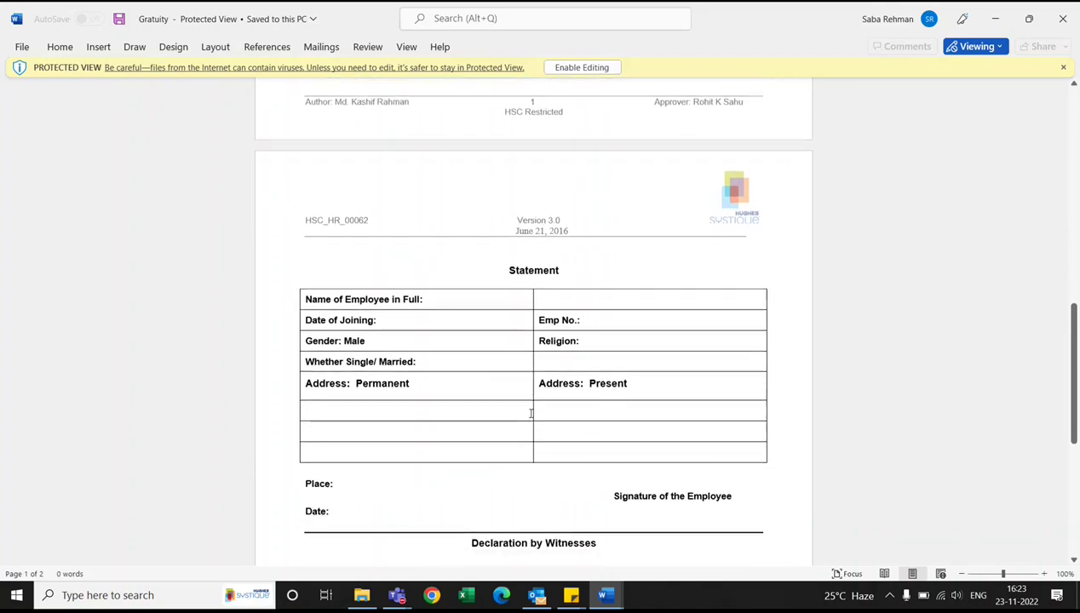
{"action": "scroll", "coordinate": [389, 488], "scroll_direction": "down", "scroll_amount": 1}
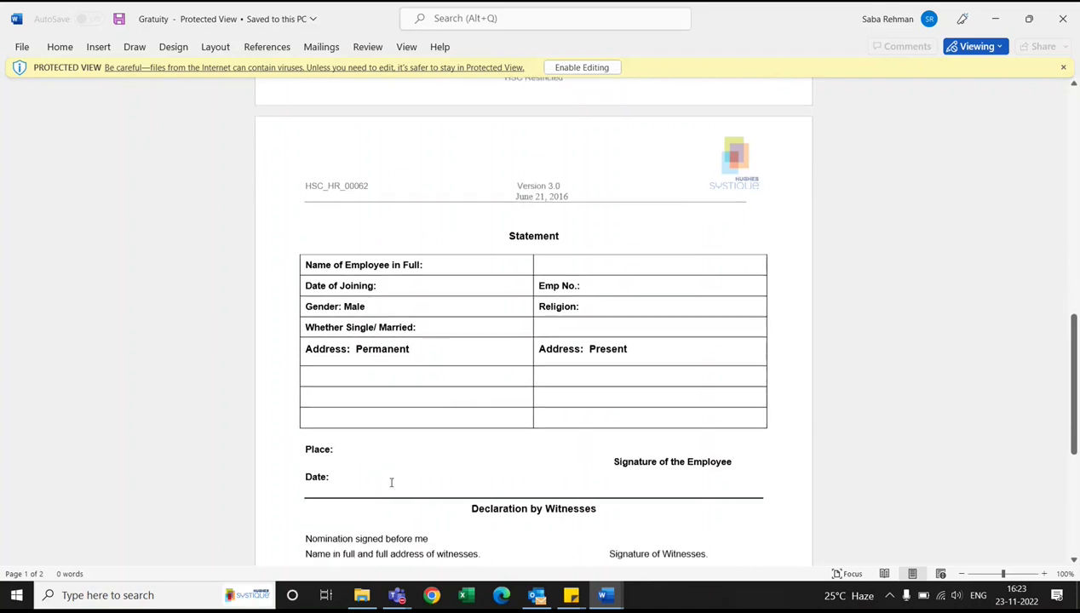